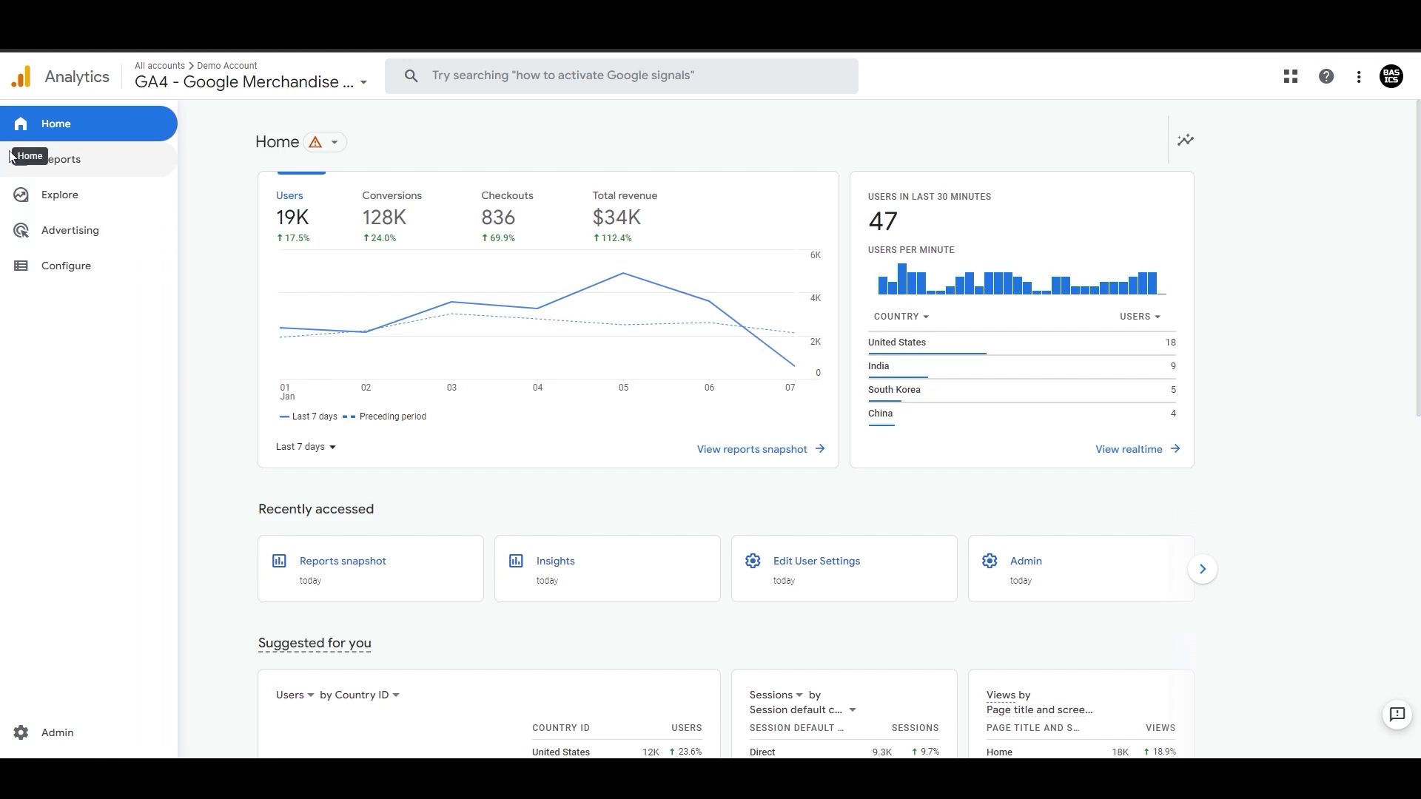
- Open the Reports snapshot from the left navigation
{"action": "left_click", "coordinate": [34, 168]}
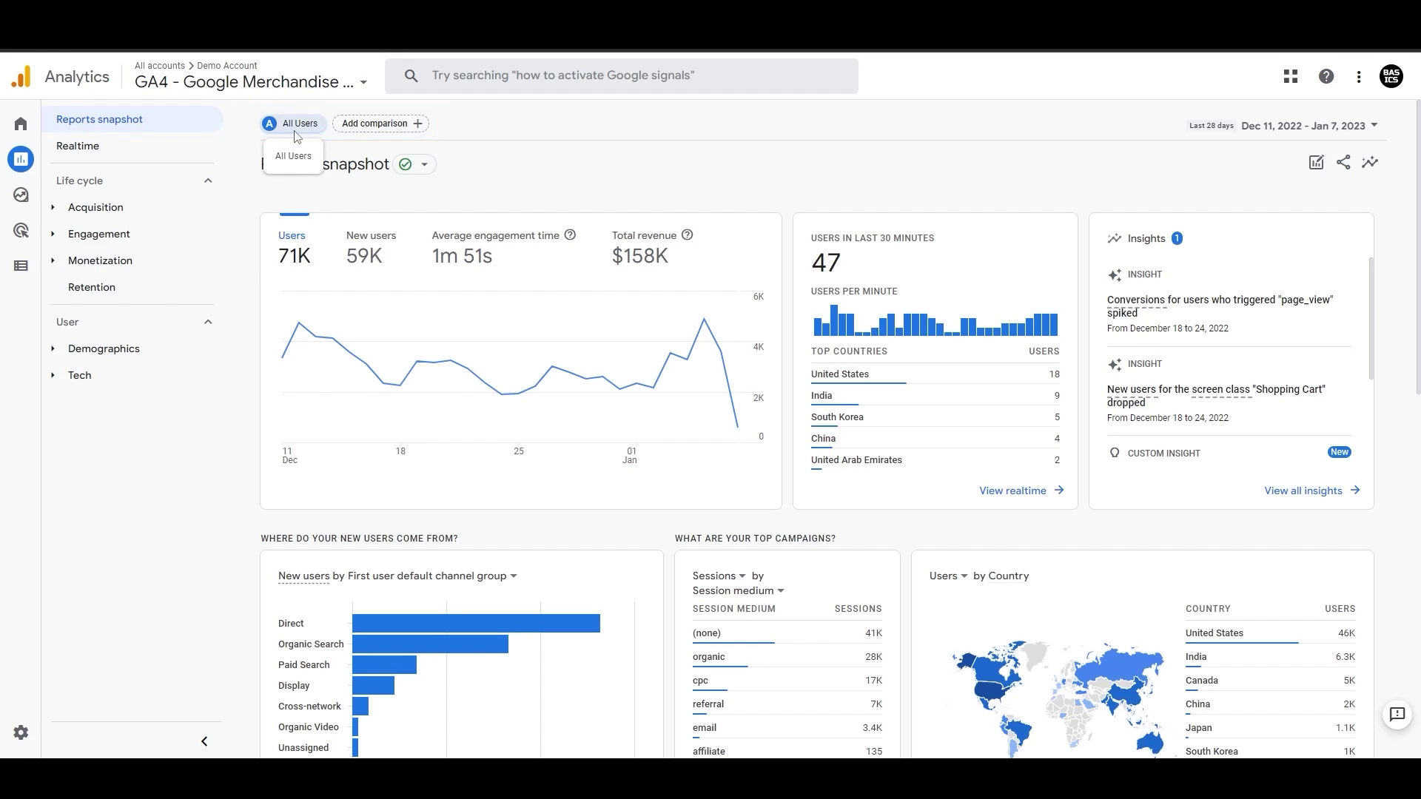
- Build and apply a comparison on Session source / medium including only google / cpc
{"action": "left_click", "coordinate": [366, 126]}
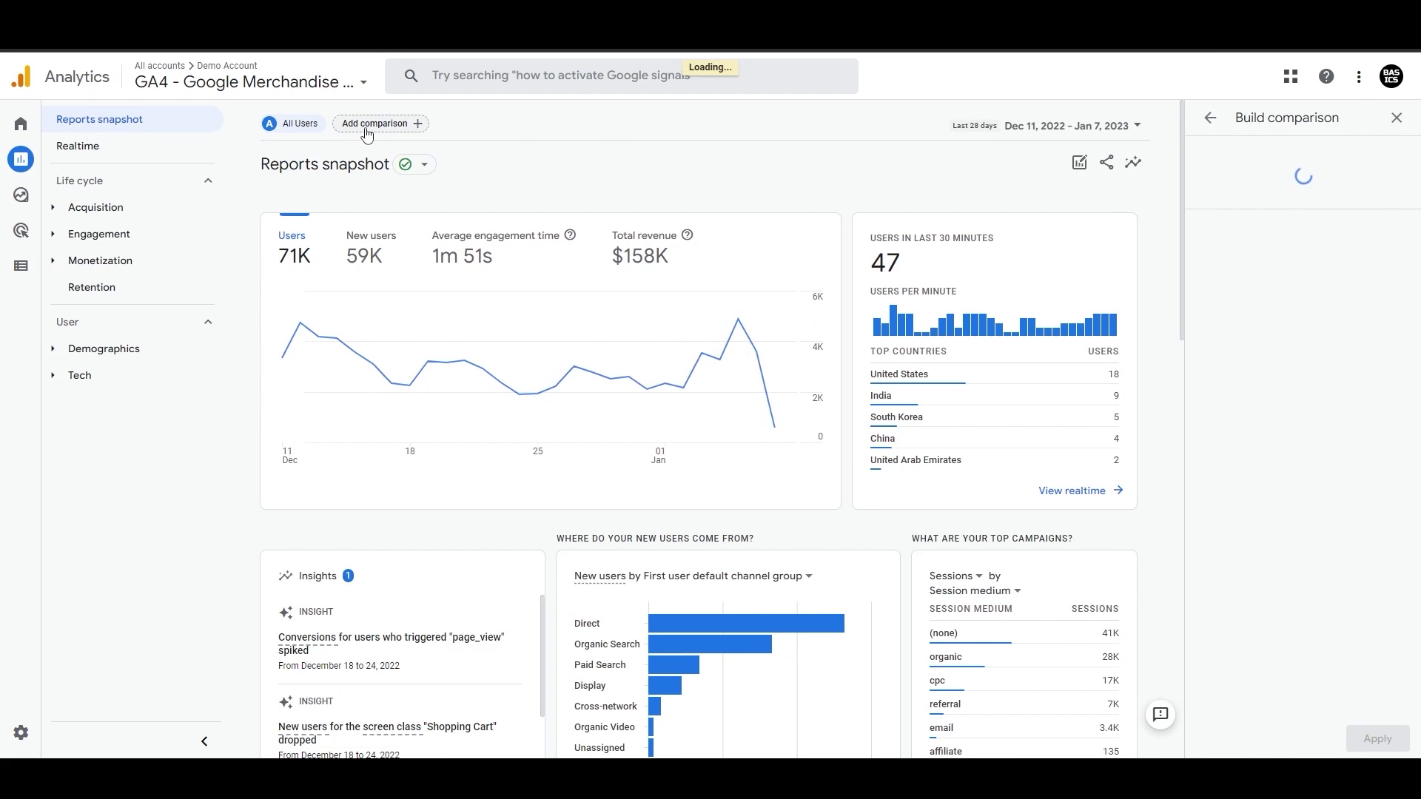
{"action": "left_click", "coordinate": [1322, 243]}
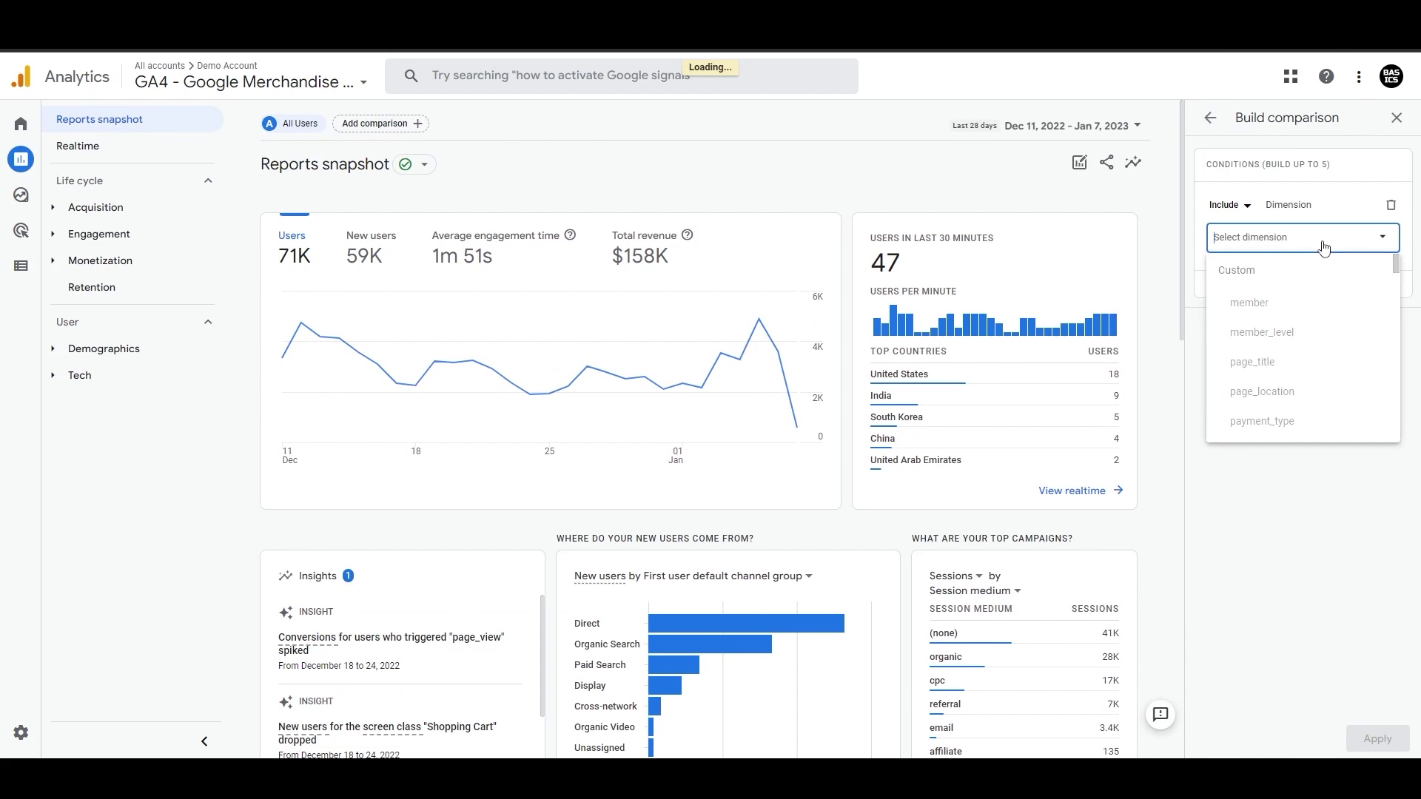
{"action": "type", "text": "sess"}
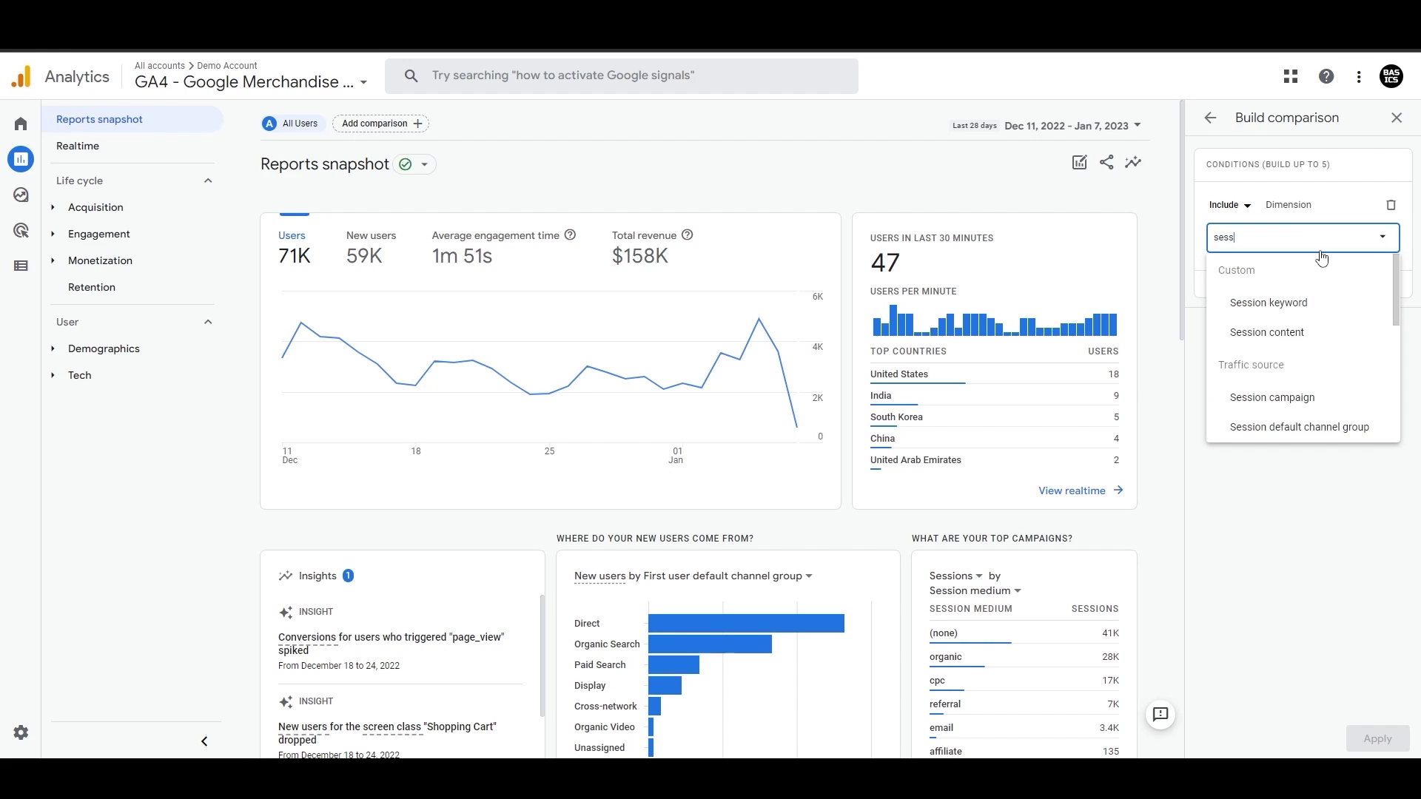
{"action": "scroll", "coordinate": [1321, 357], "scroll_direction": "down", "scroll_amount": 5}
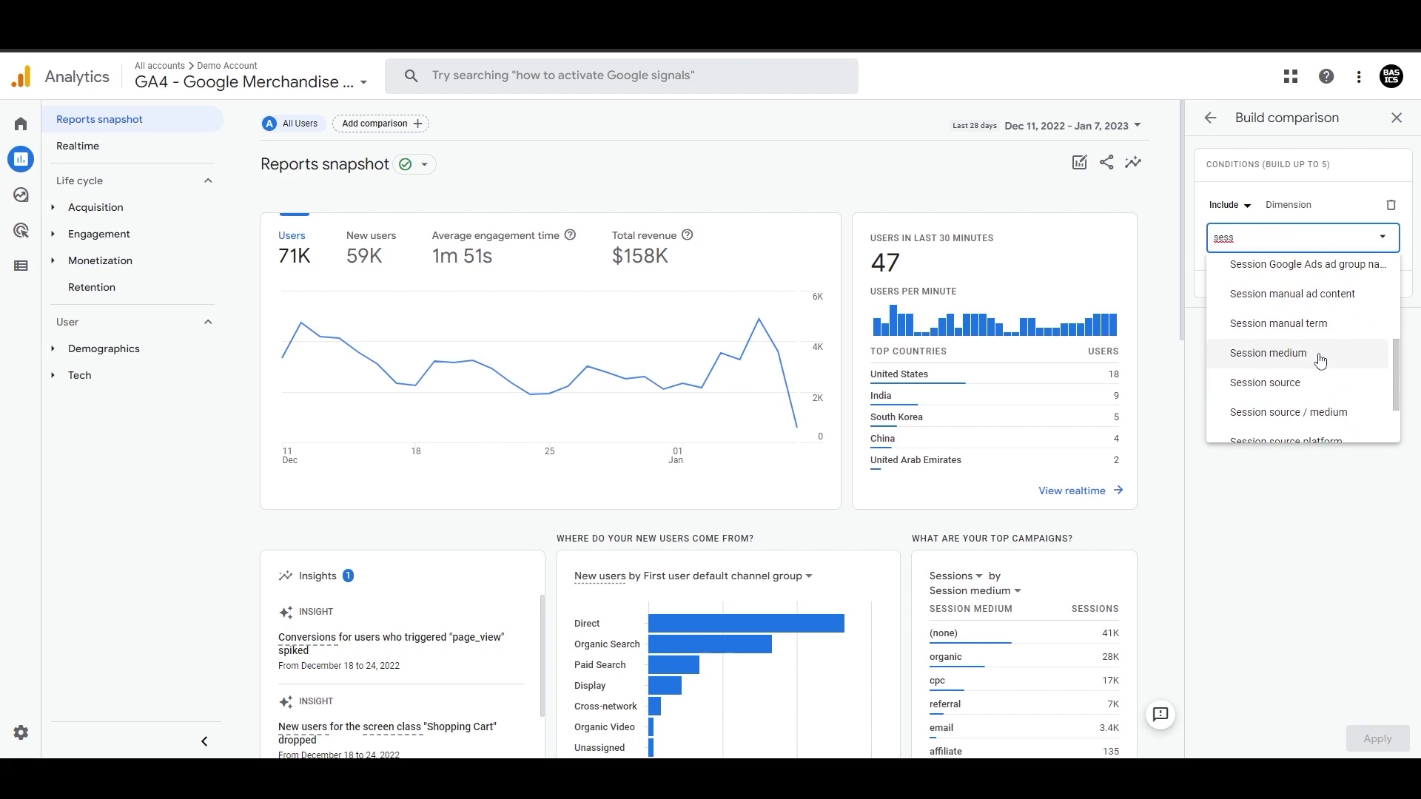
{"action": "left_click", "coordinate": [1325, 420]}
{"action": "left_click", "coordinate": [1312, 293]}
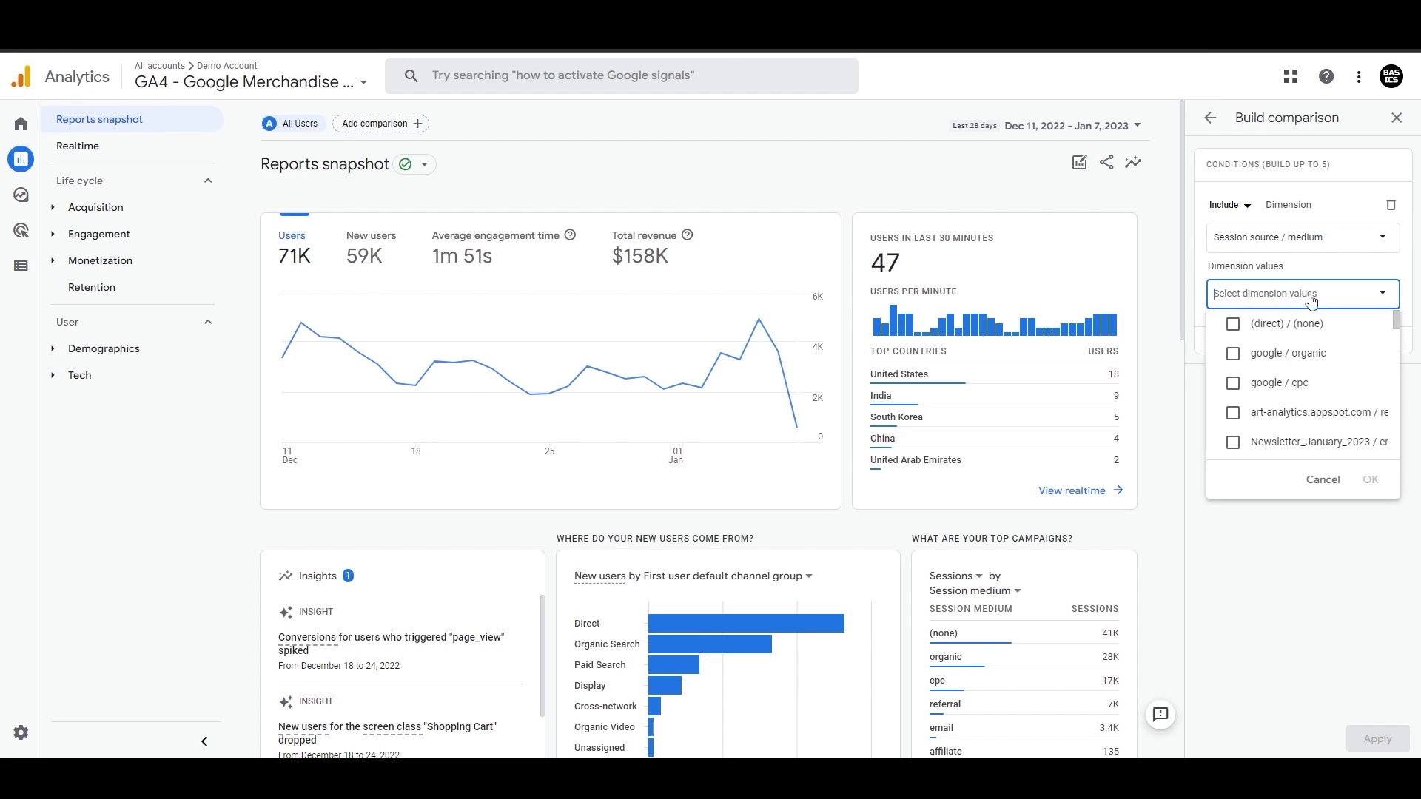
{"action": "left_click", "coordinate": [1260, 382]}
{"action": "left_click", "coordinate": [1371, 481]}
{"action": "left_click", "coordinate": [1386, 740]}
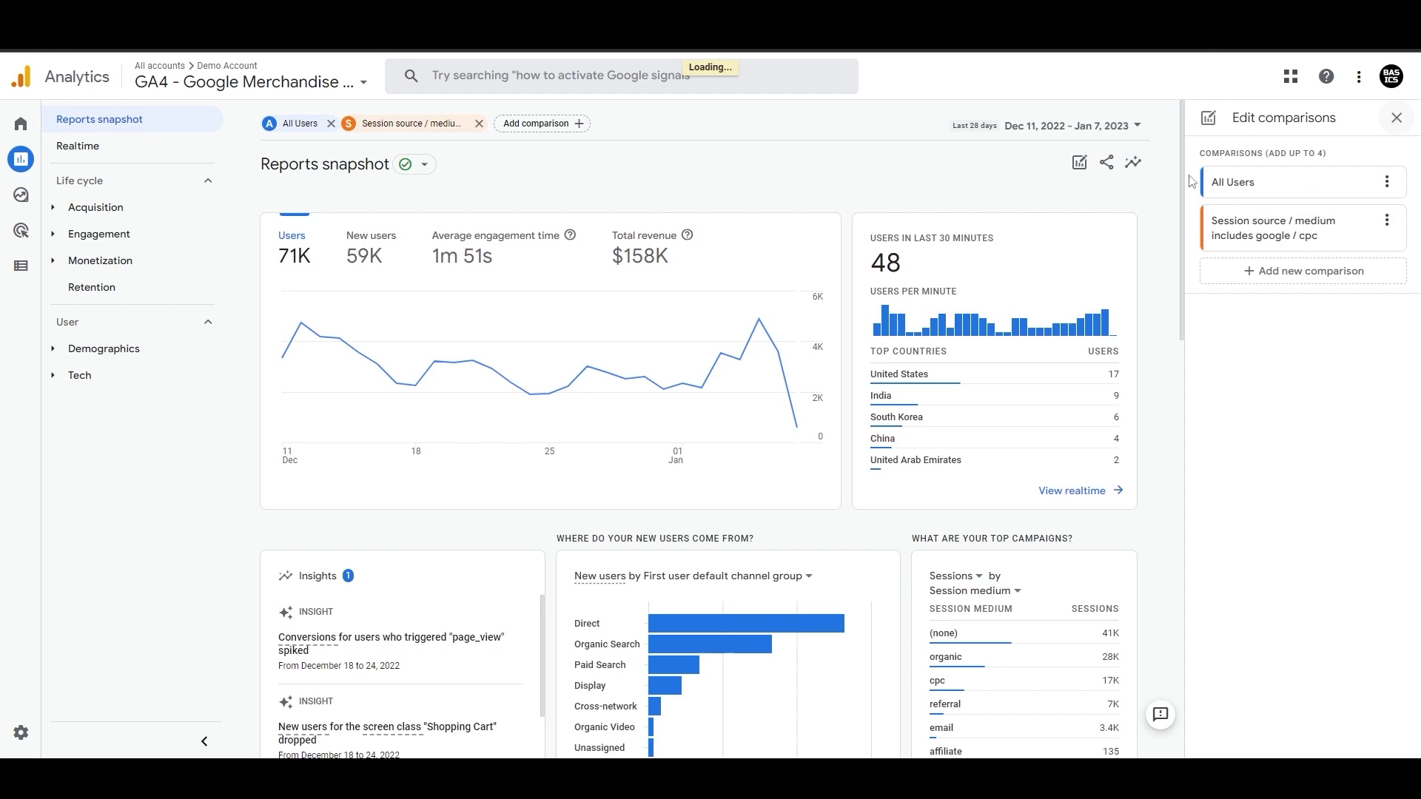
- Scroll through the compared snapshot cards, then remove the google / cpc comparison
{"action": "scroll", "coordinate": [840, 504], "scroll_direction": "down", "scroll_amount": 1}
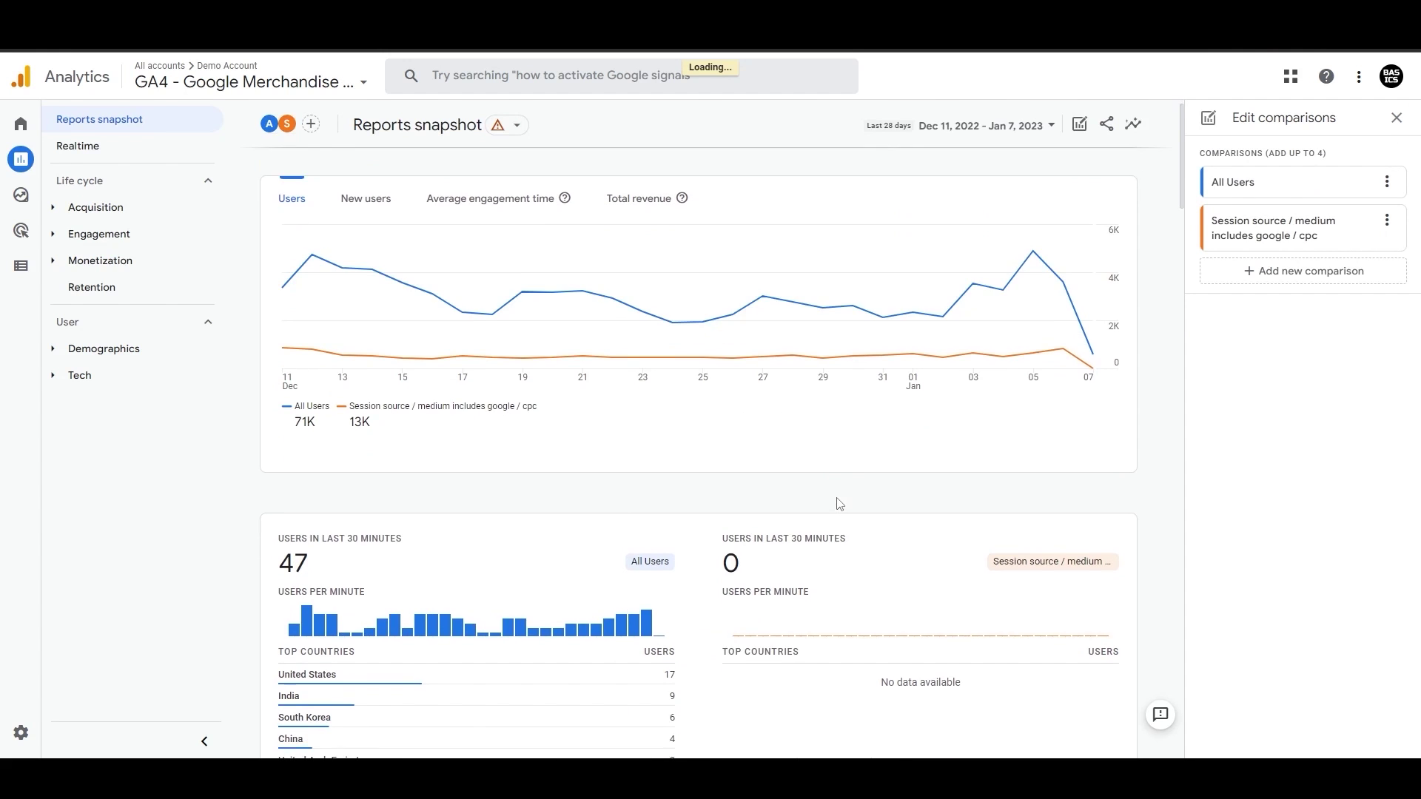
{"action": "scroll", "coordinate": [840, 504], "scroll_direction": "down", "scroll_amount": 8}
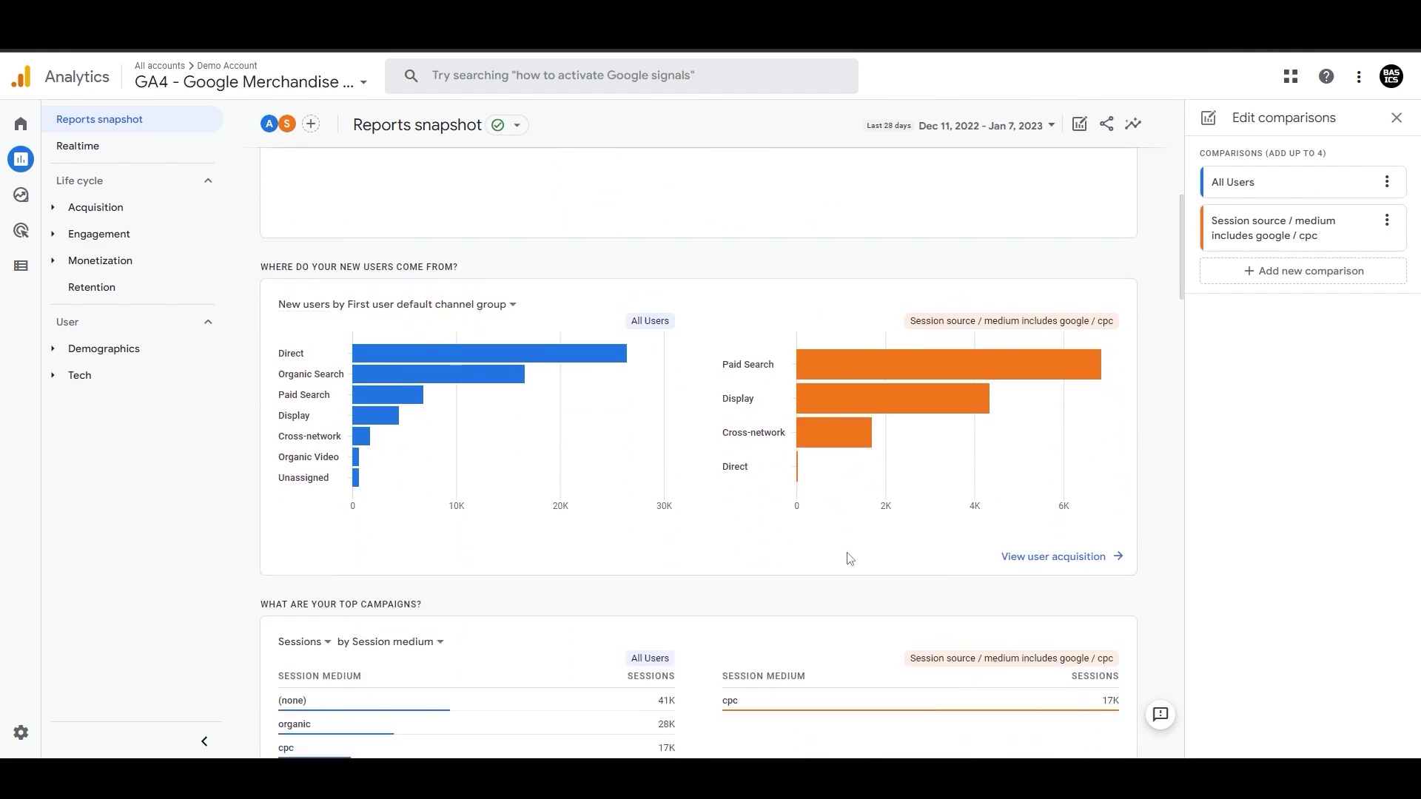
{"action": "scroll", "coordinate": [850, 558], "scroll_direction": "down", "scroll_amount": 8}
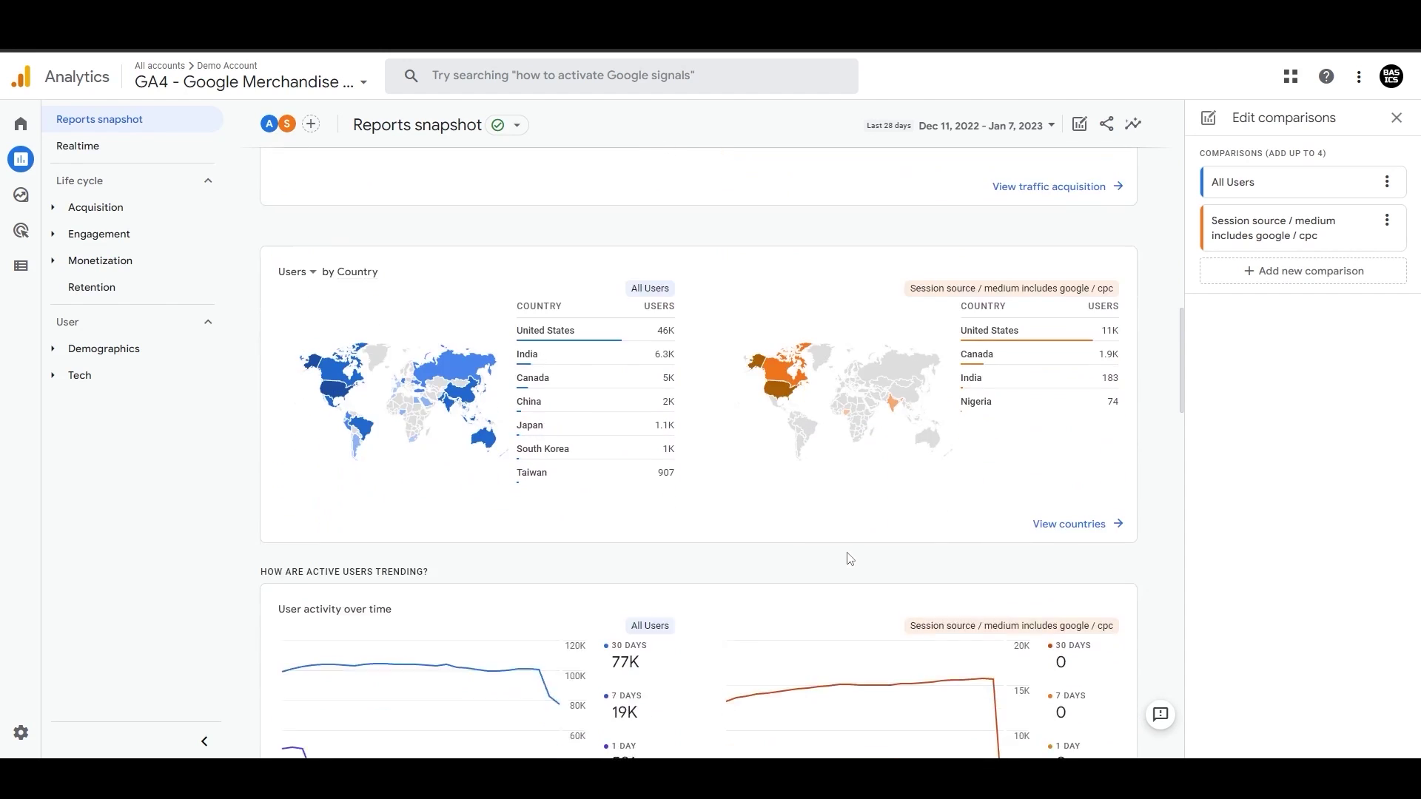
{"action": "scroll", "coordinate": [849, 558], "scroll_direction": "down", "scroll_amount": 8}
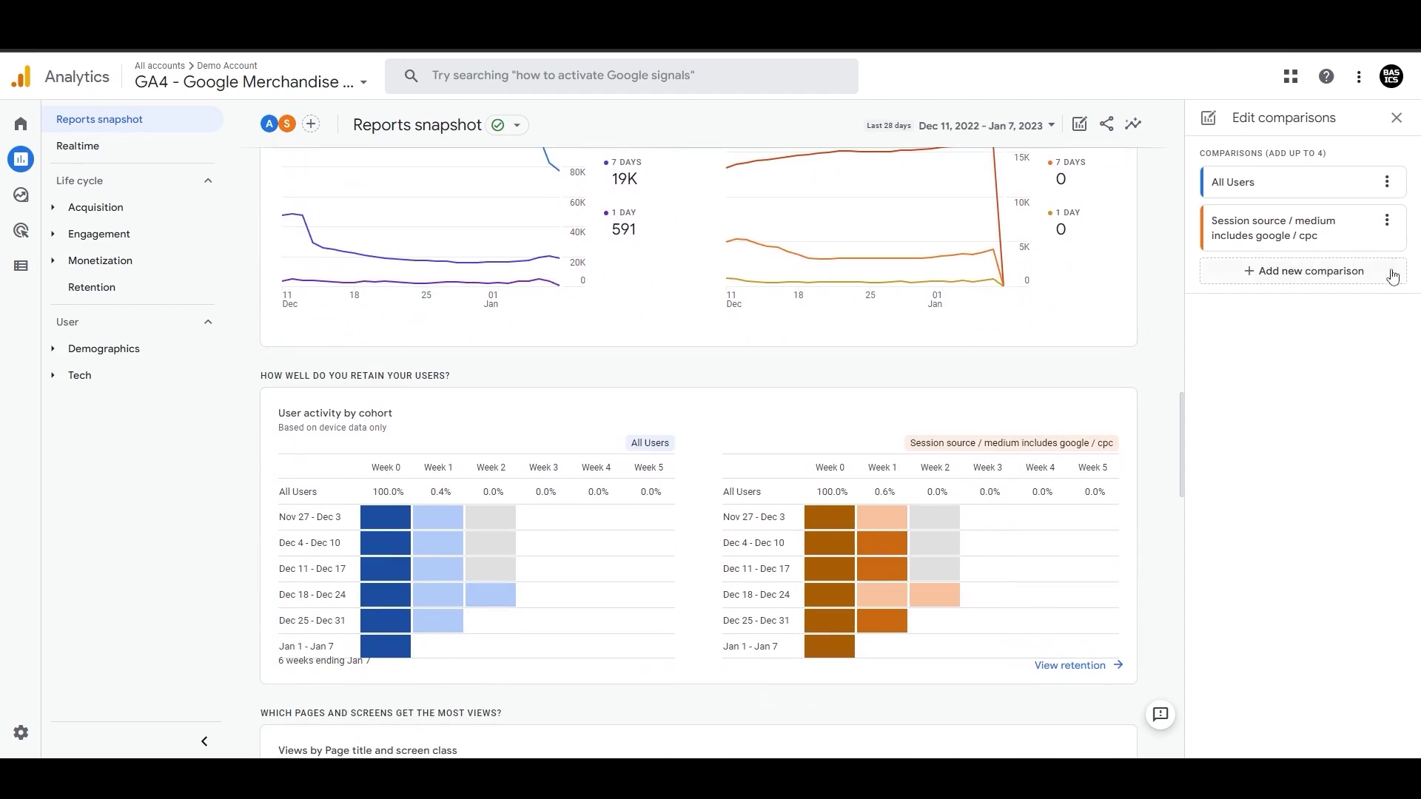
{"action": "left_click", "coordinate": [1387, 220]}
{"action": "left_click", "coordinate": [1222, 327]}
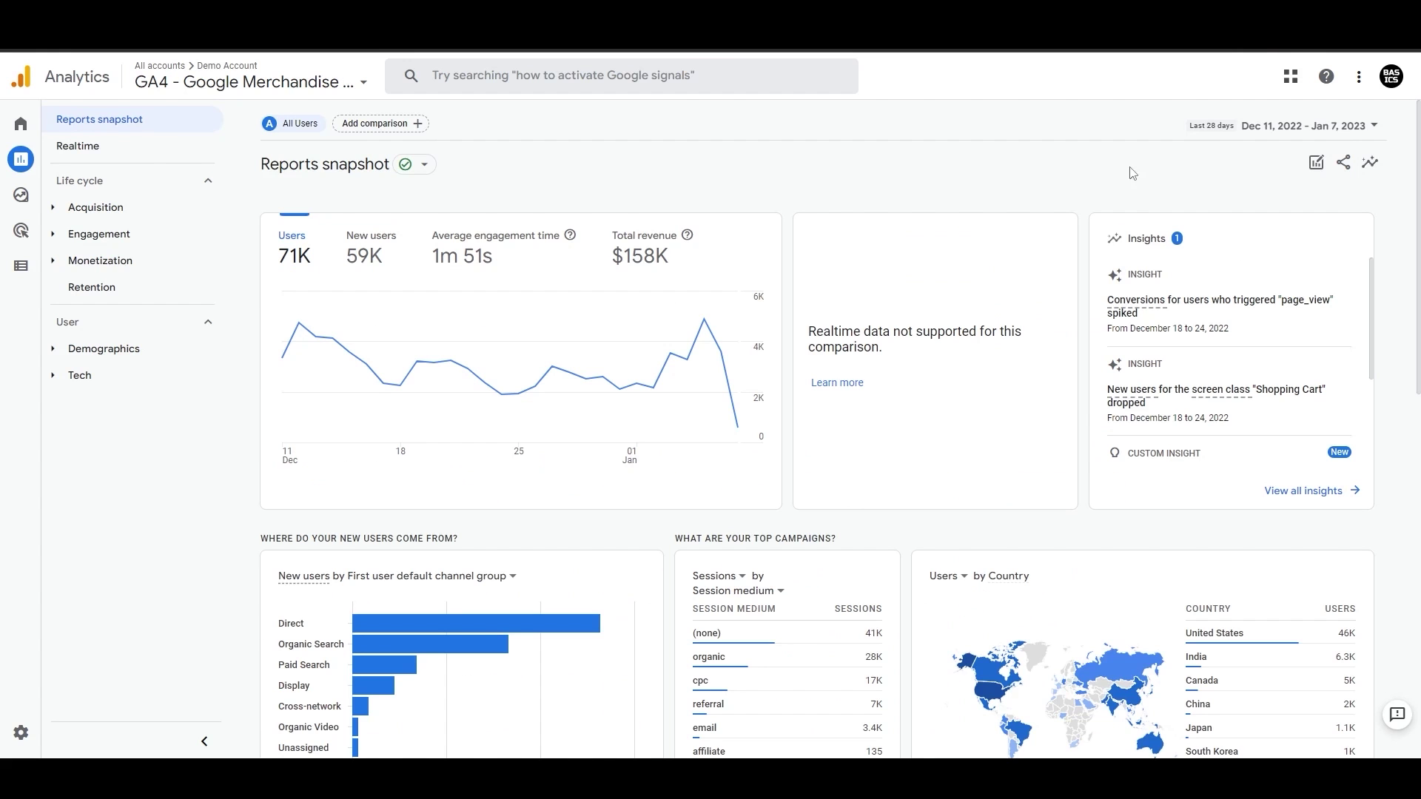
- Check the Last 28 days range and All Users comparison conditions without changing them
{"action": "left_click", "coordinate": [1345, 127]}
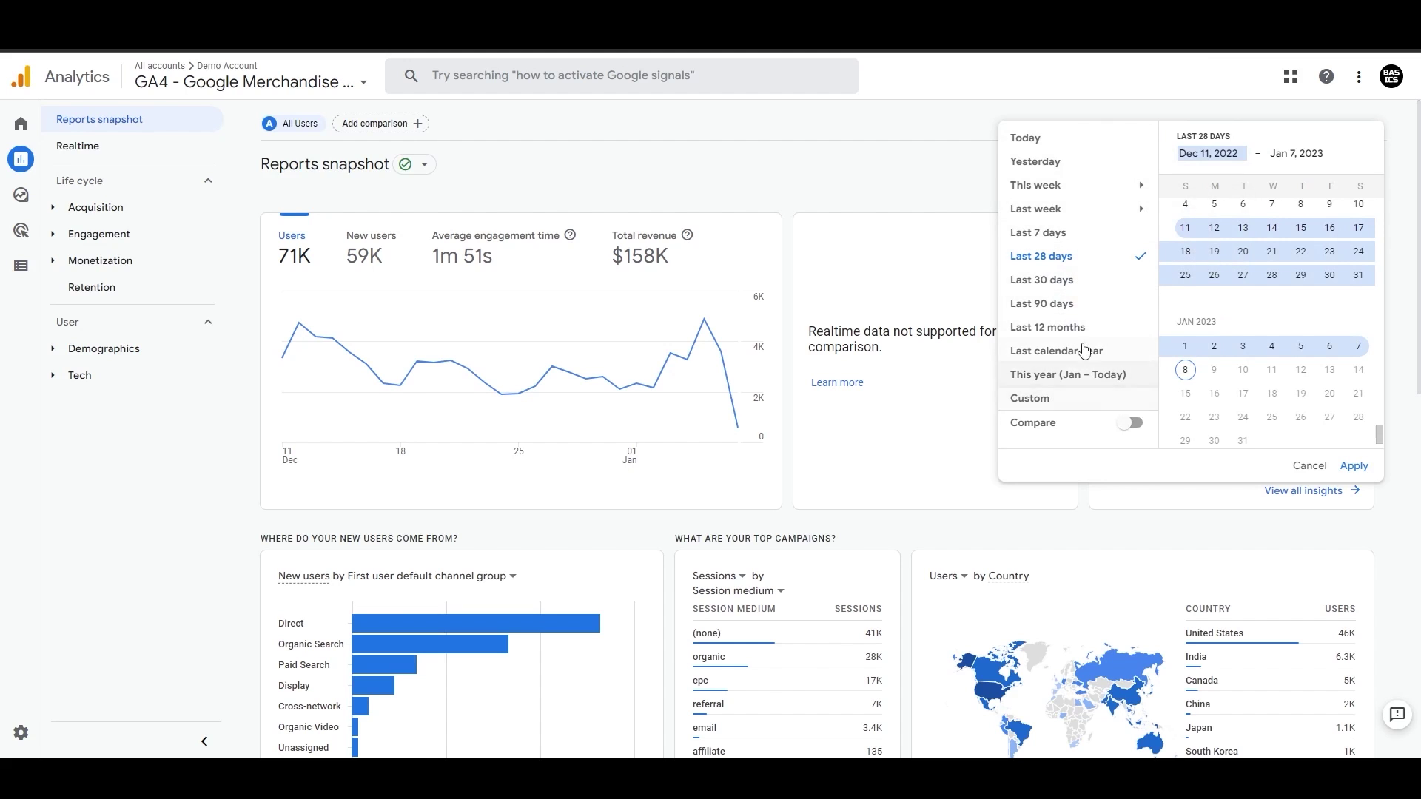
{"action": "left_click", "coordinate": [1125, 117]}
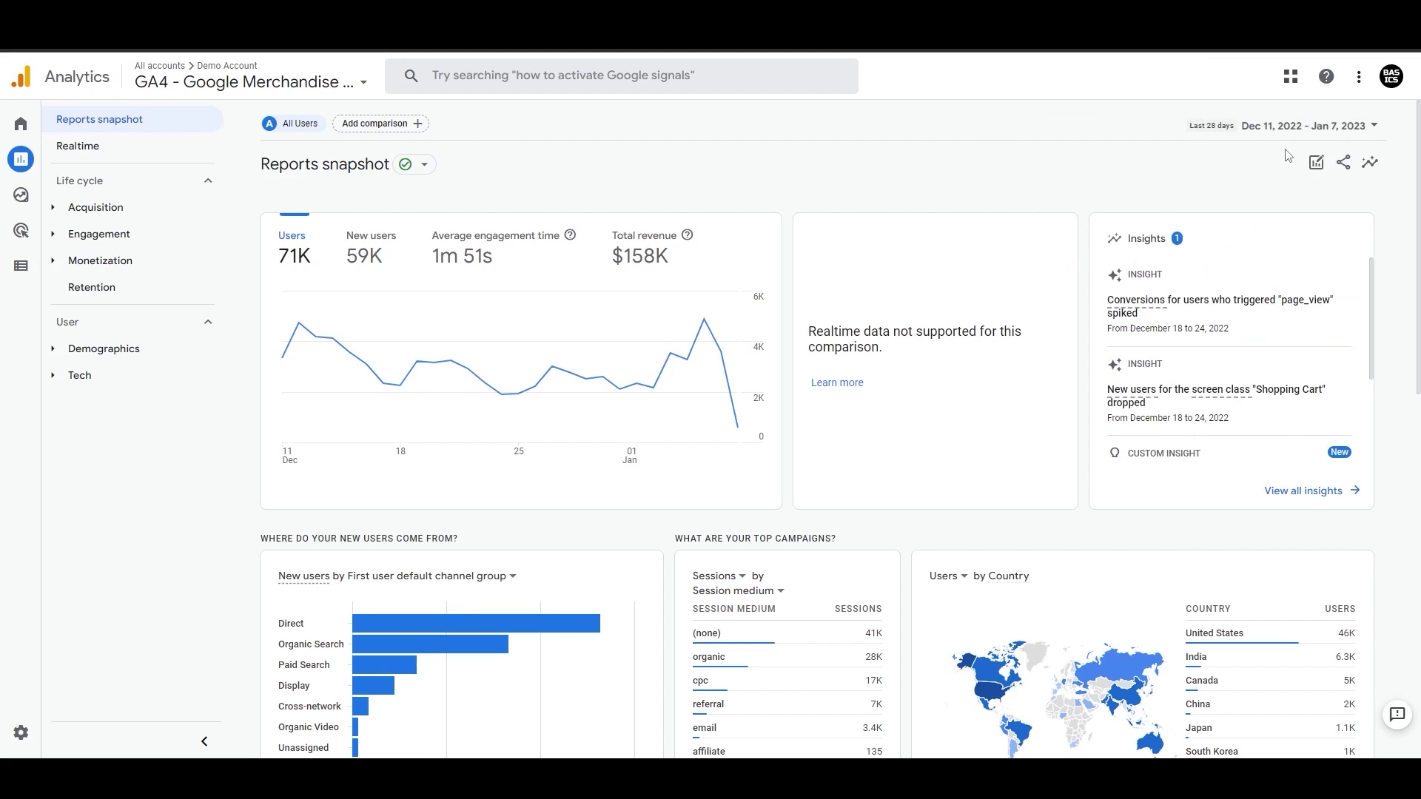
{"action": "left_click", "coordinate": [1314, 164]}
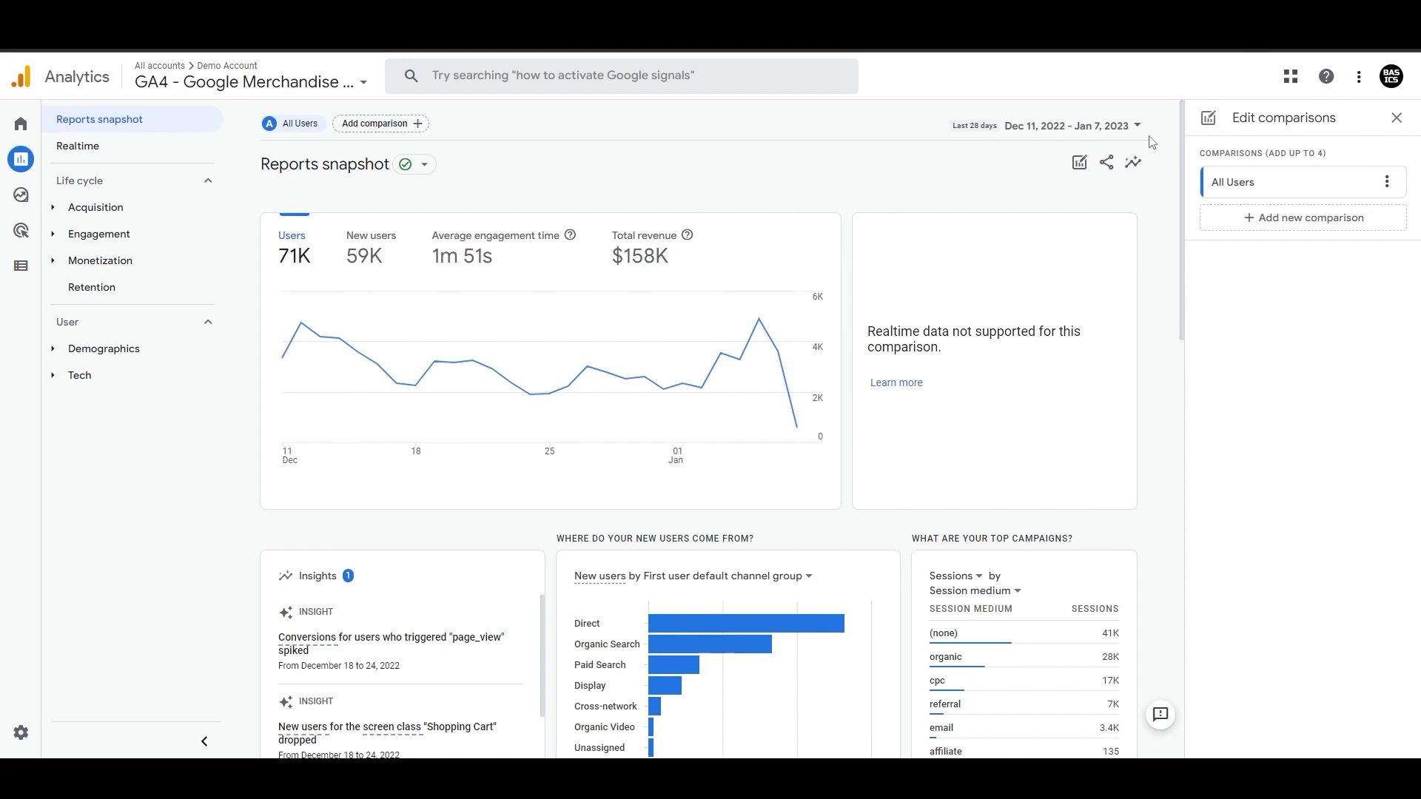
{"action": "left_click", "coordinate": [1268, 189]}
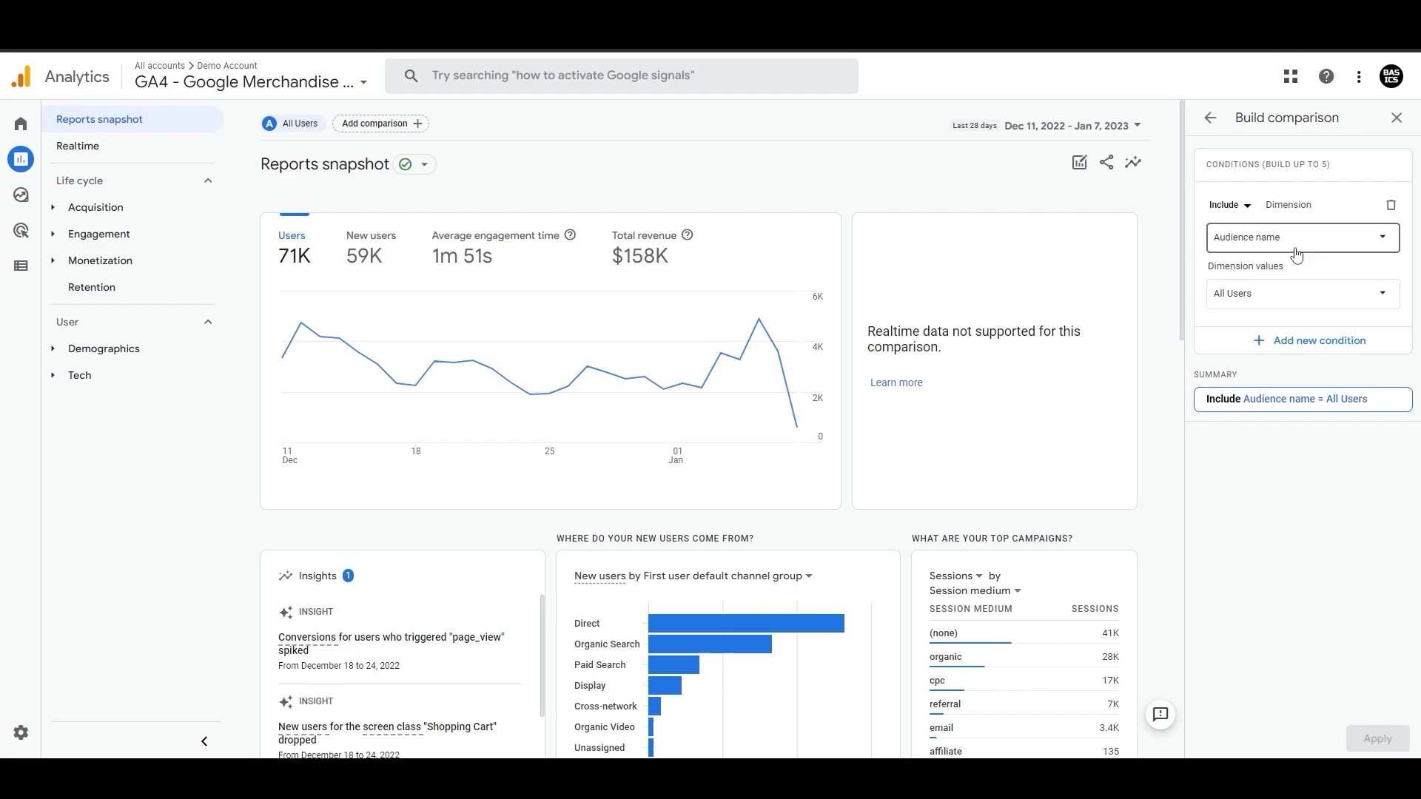
{"action": "left_click", "coordinate": [1396, 118]}
- Show sharing options, then browse Demographics, User Acquisition and Traffic Analysis insight questions
{"action": "left_click", "coordinate": [1343, 162]}
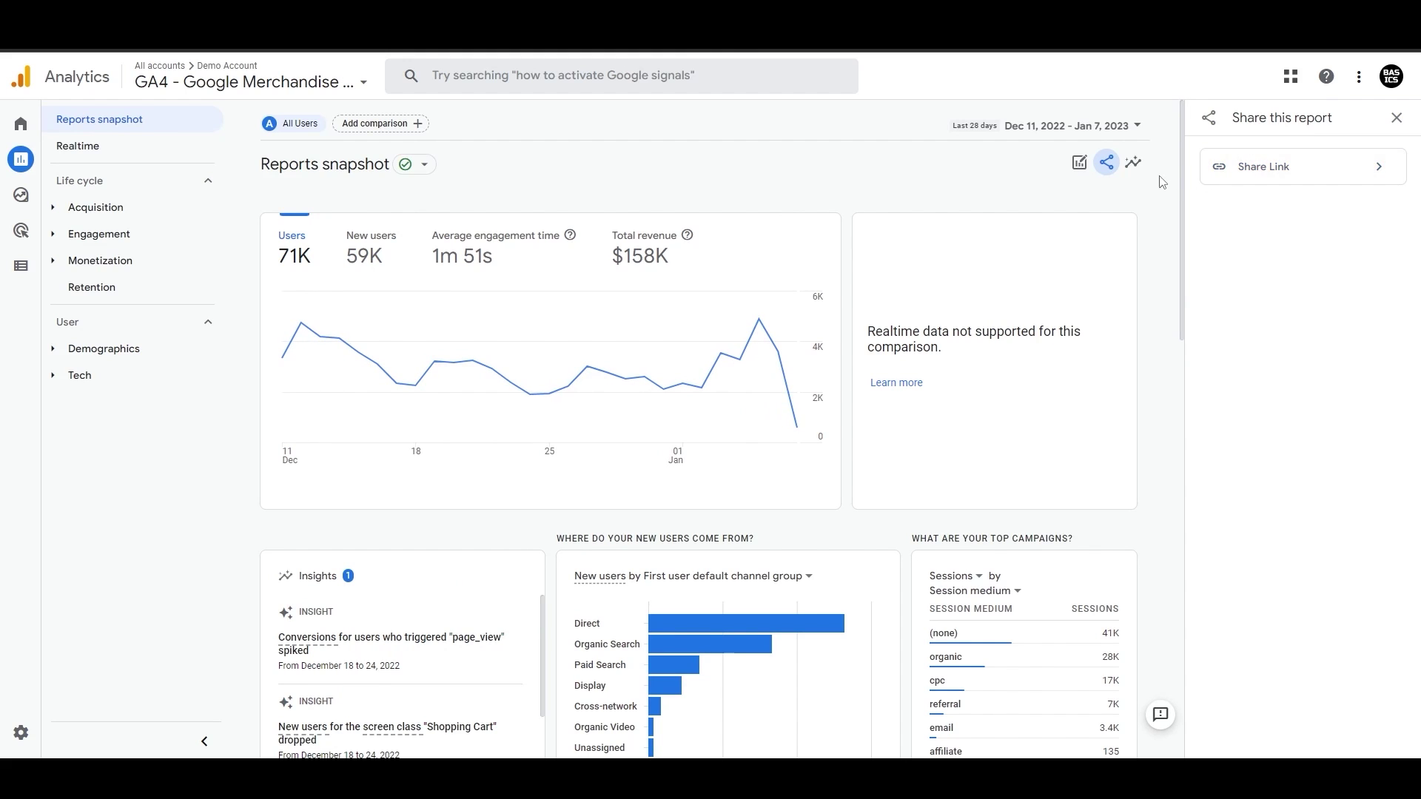
{"action": "left_click", "coordinate": [1133, 163]}
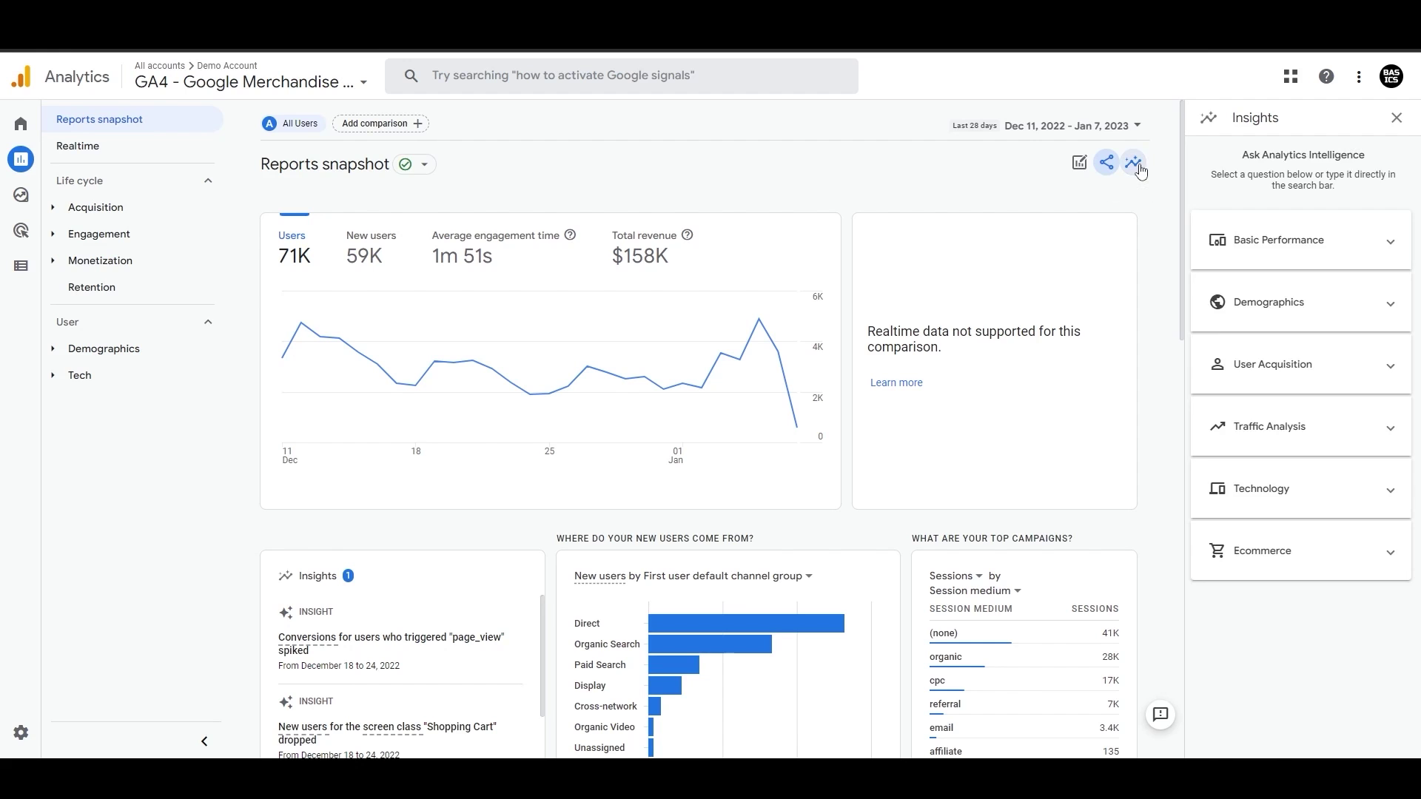
{"action": "left_click", "coordinate": [1279, 317]}
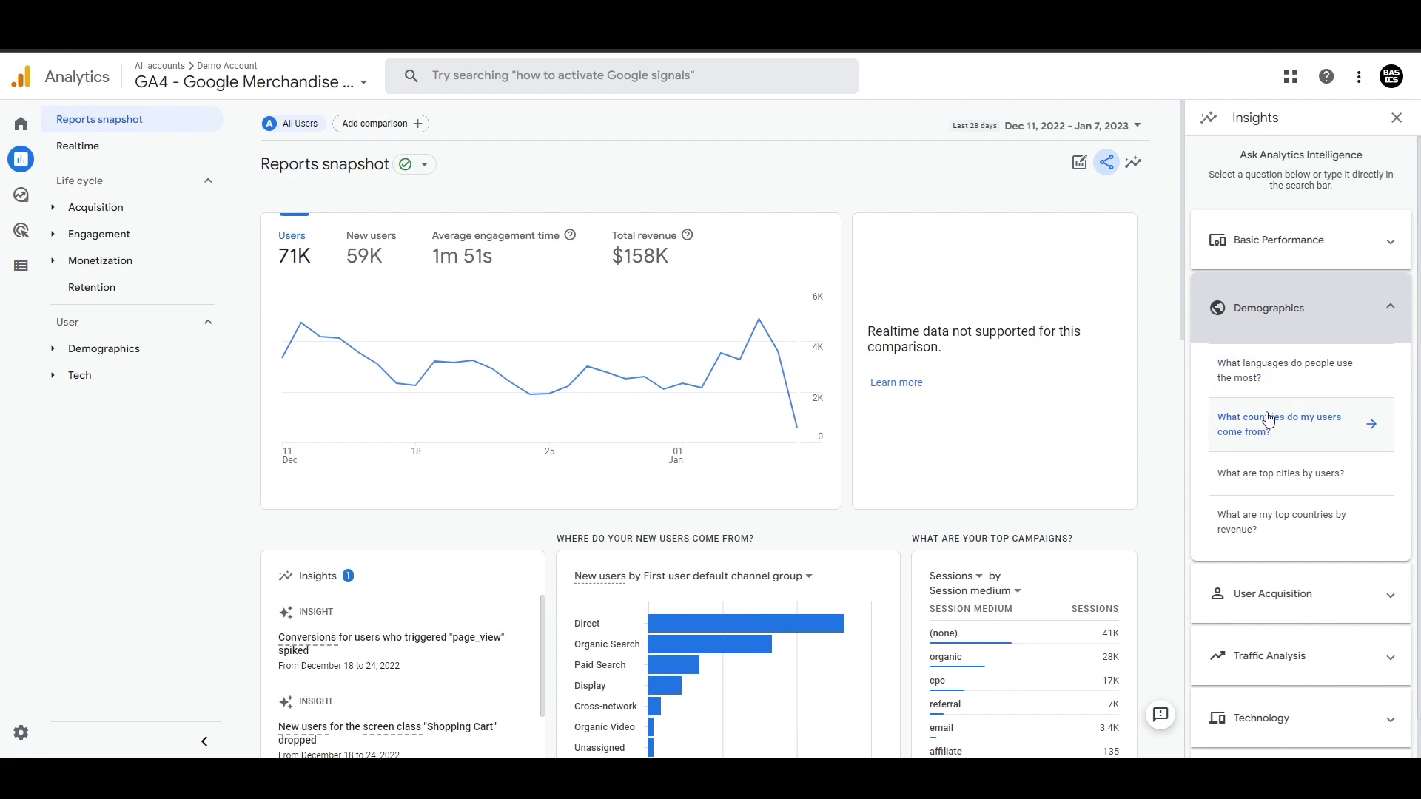
{"action": "left_click", "coordinate": [1258, 595]}
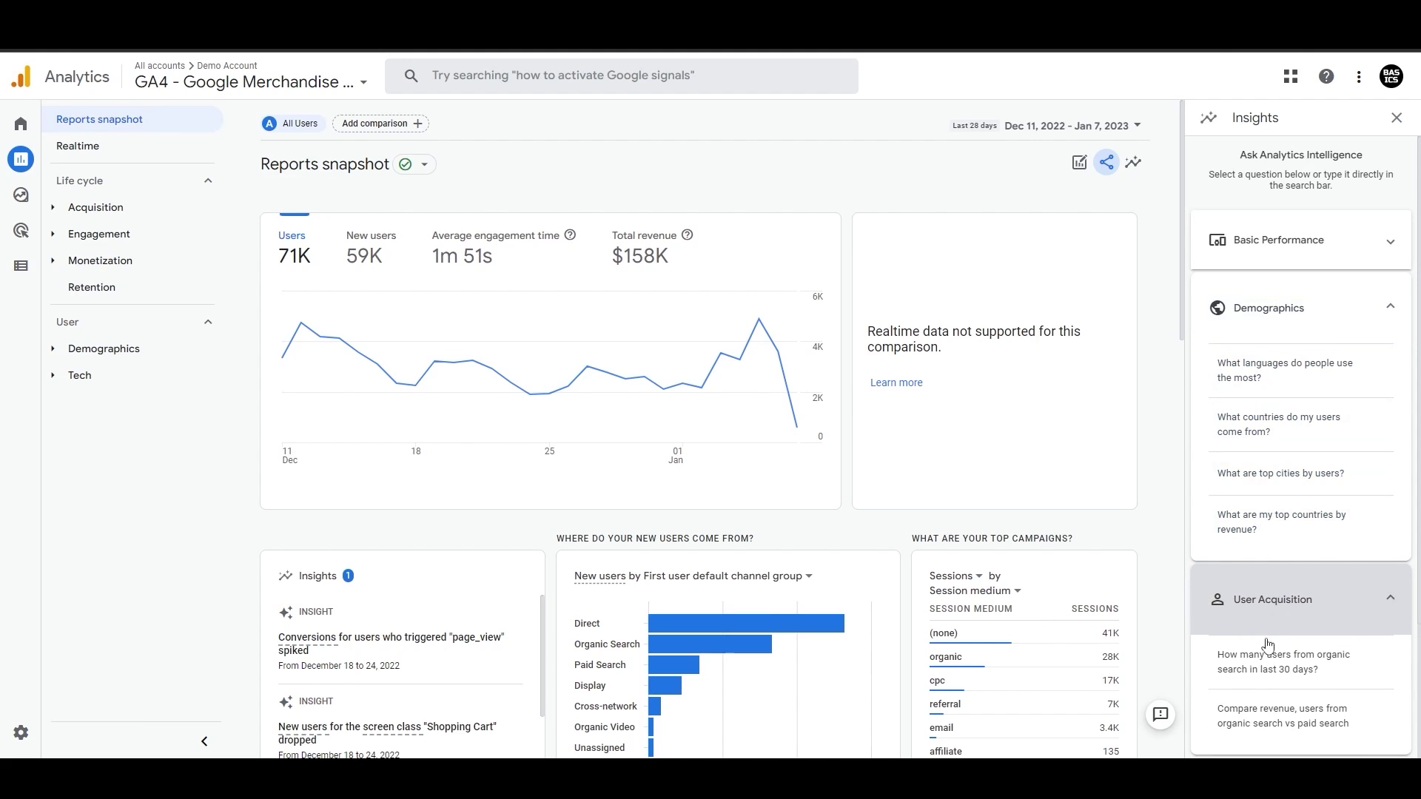
{"action": "scroll", "coordinate": [1261, 695], "scroll_direction": "down", "scroll_amount": 2}
{"action": "left_click", "coordinate": [1258, 643]}
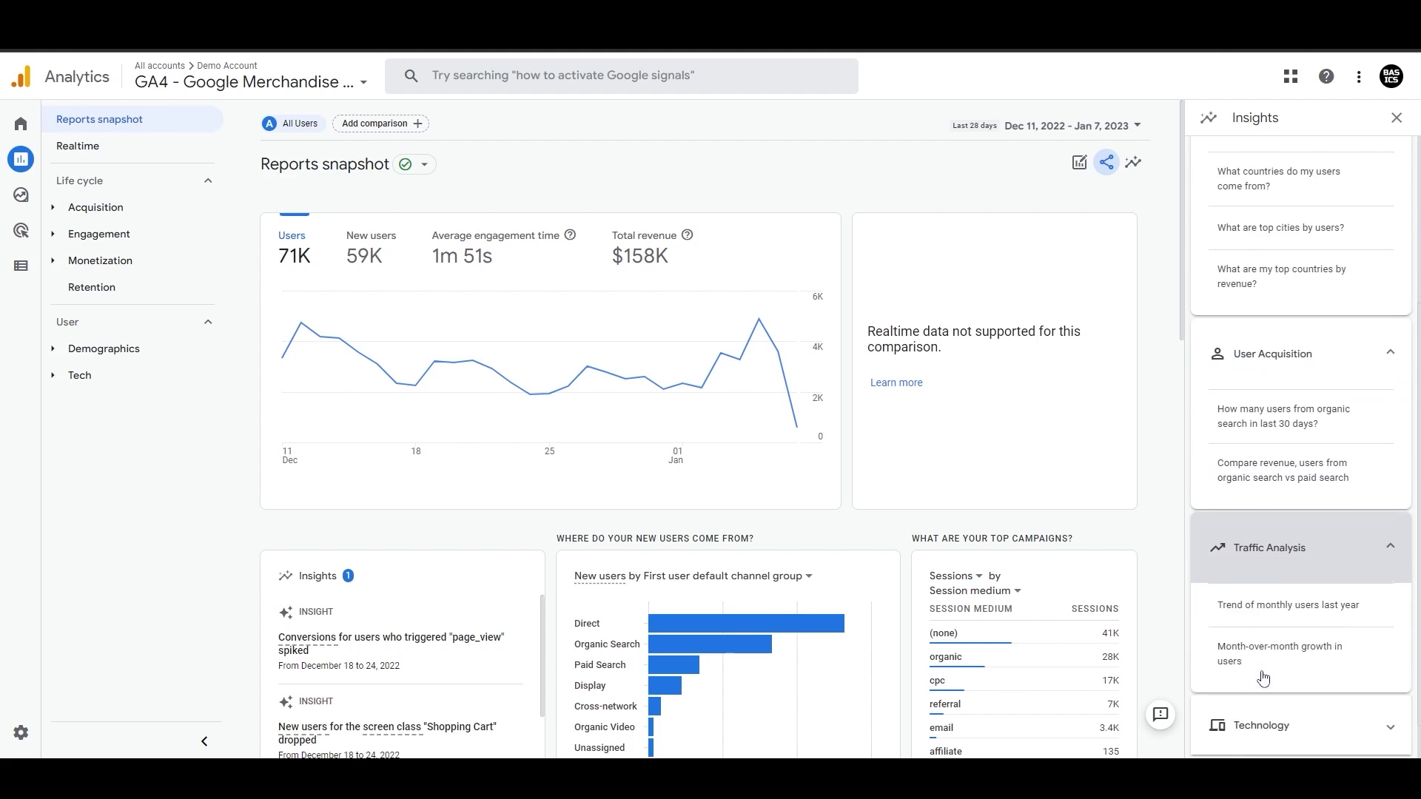
{"action": "left_click", "coordinate": [1395, 119]}
{"action": "left_click", "coordinate": [547, 75]}
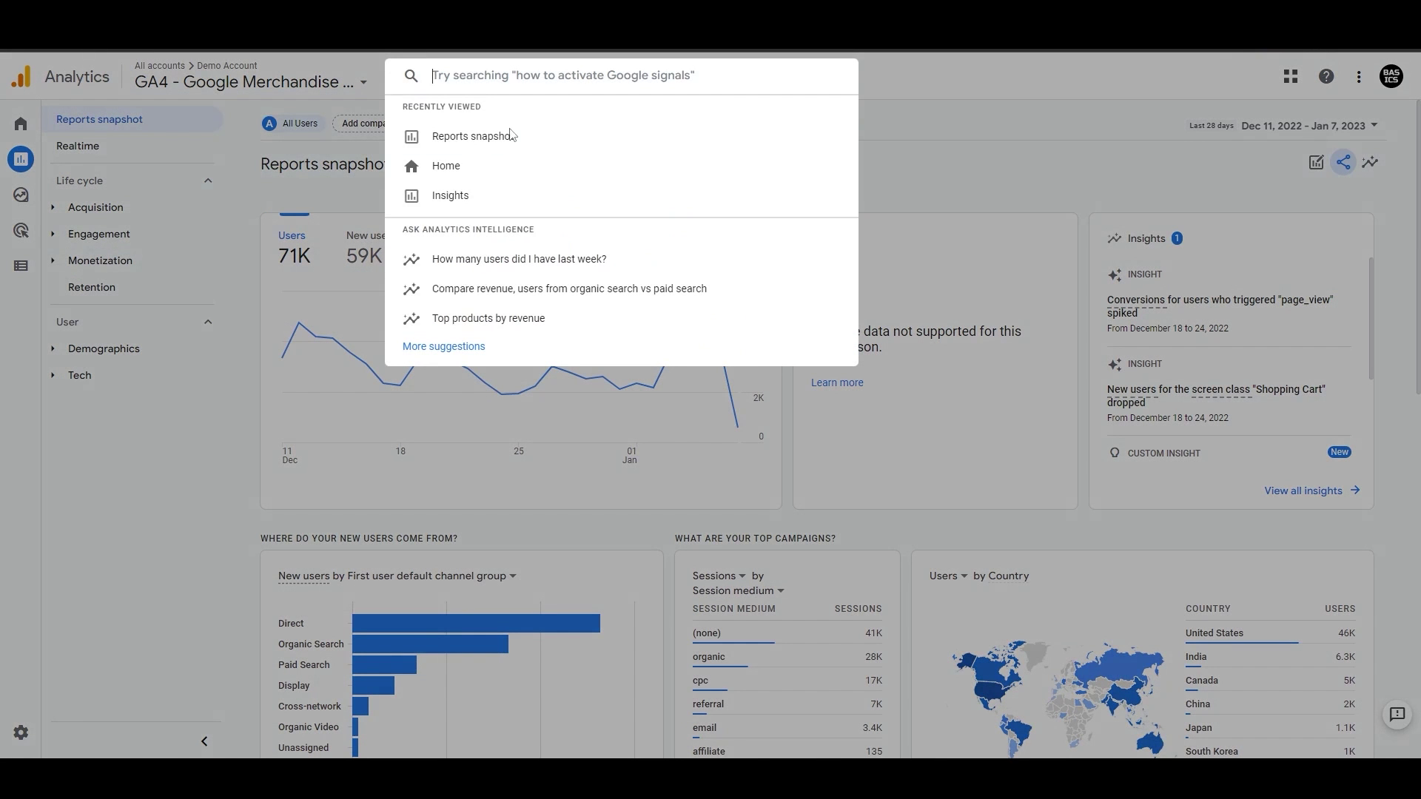
{"action": "left_click", "coordinate": [916, 132]}
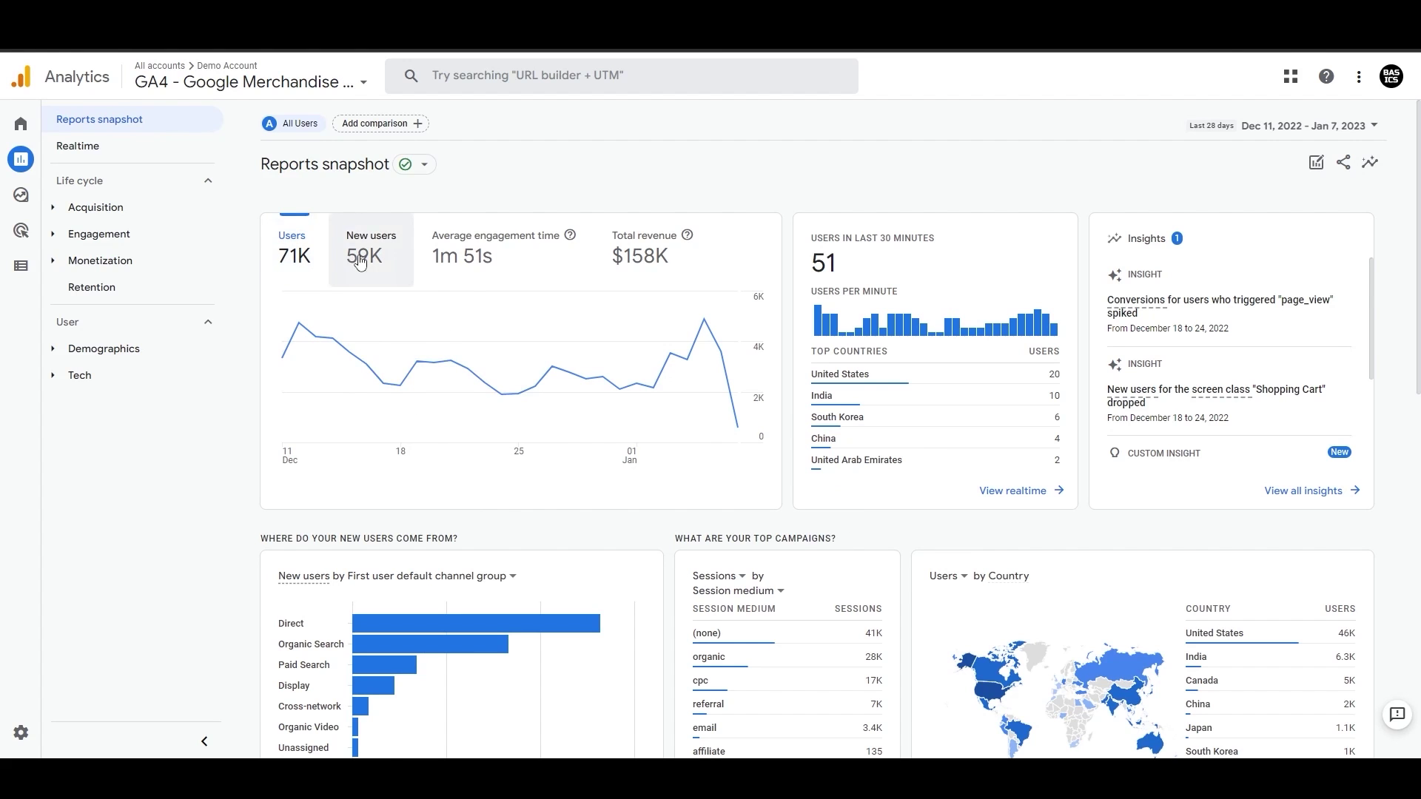
{"action": "left_click", "coordinate": [492, 254]}
{"action": "left_click", "coordinate": [617, 270]}
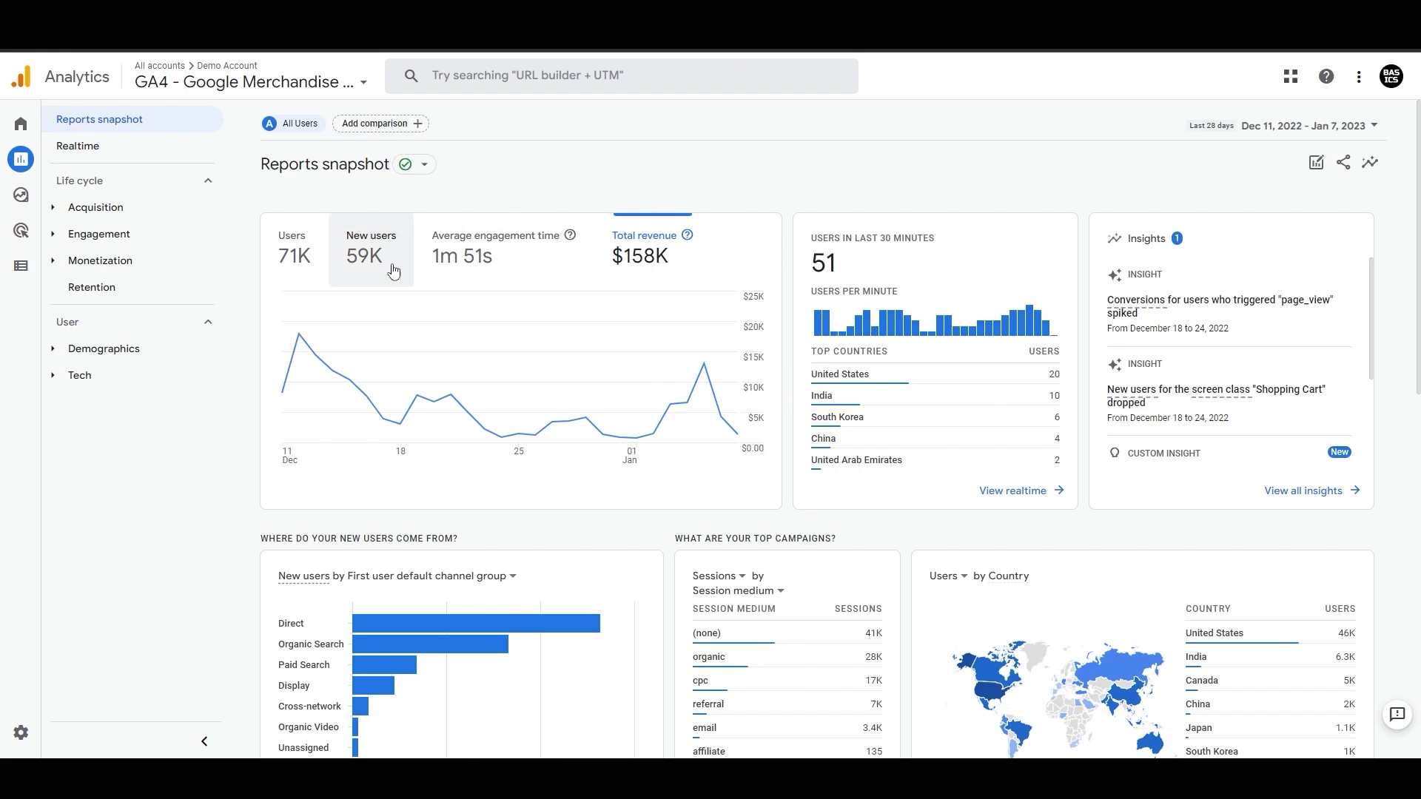
{"action": "left_click_drag", "start_coordinate": [825, 237], "coordinate": [929, 241]}
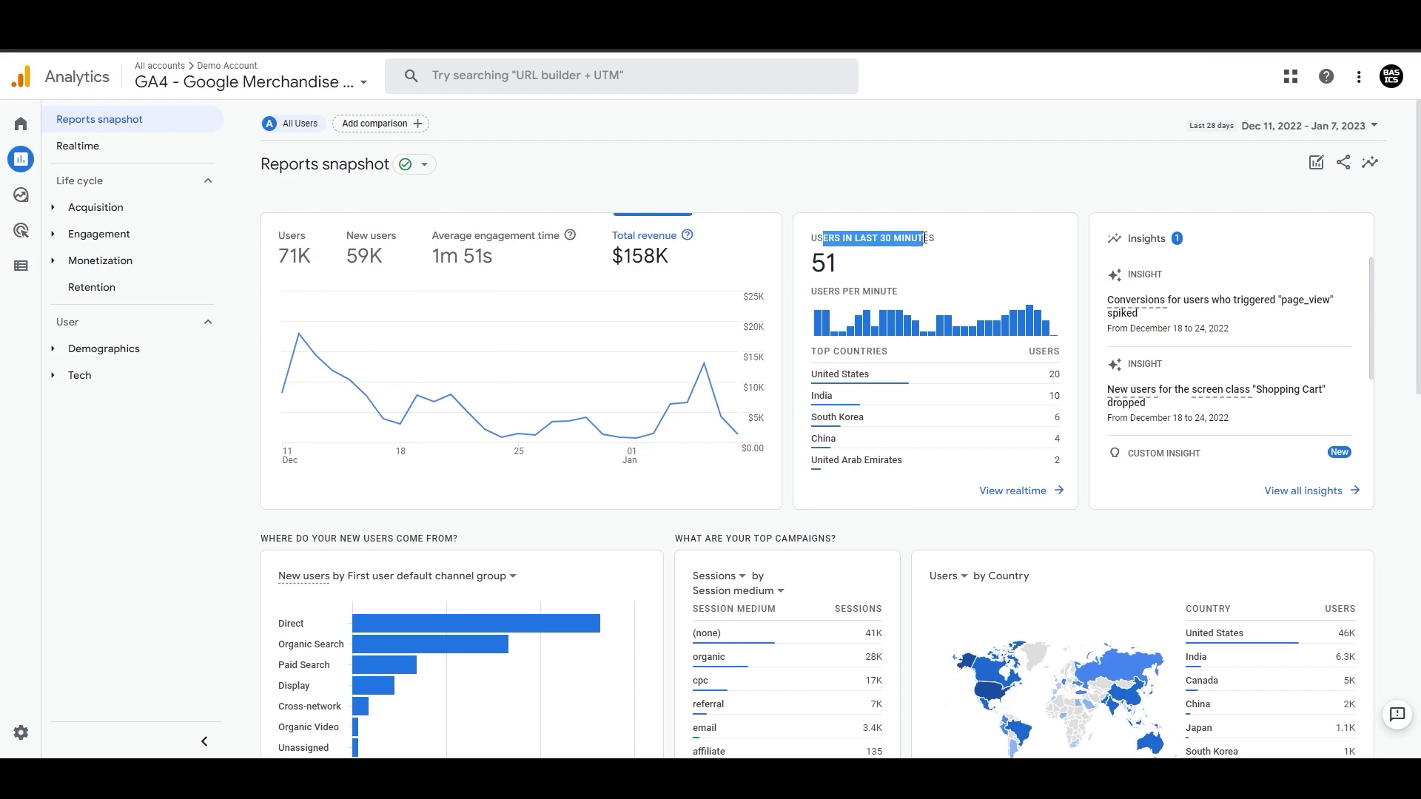
{"action": "left_click", "coordinate": [945, 249]}
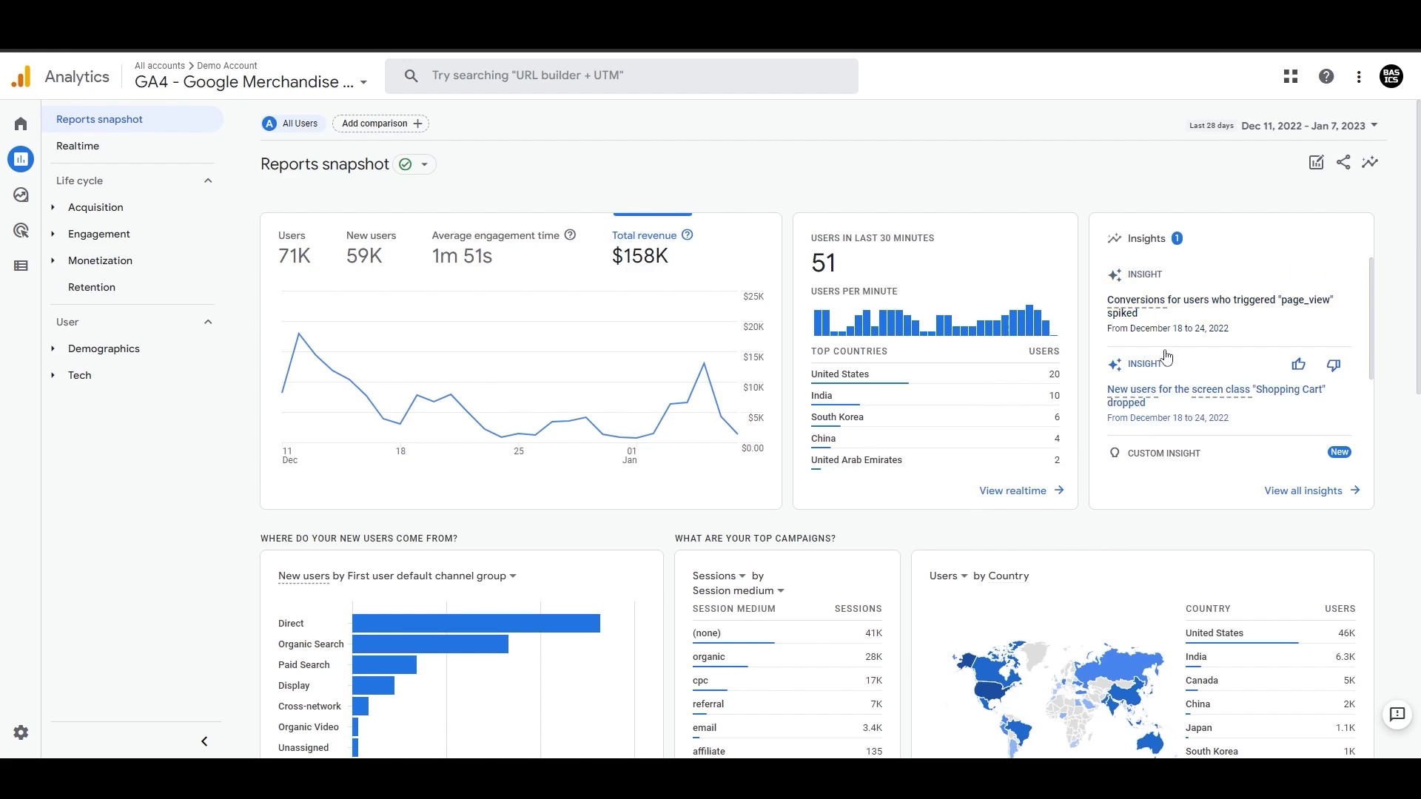
{"action": "scroll", "coordinate": [1166, 361], "scroll_direction": "down", "scroll_amount": 2}
{"action": "scroll", "coordinate": [1166, 360], "scroll_direction": "down", "scroll_amount": 1}
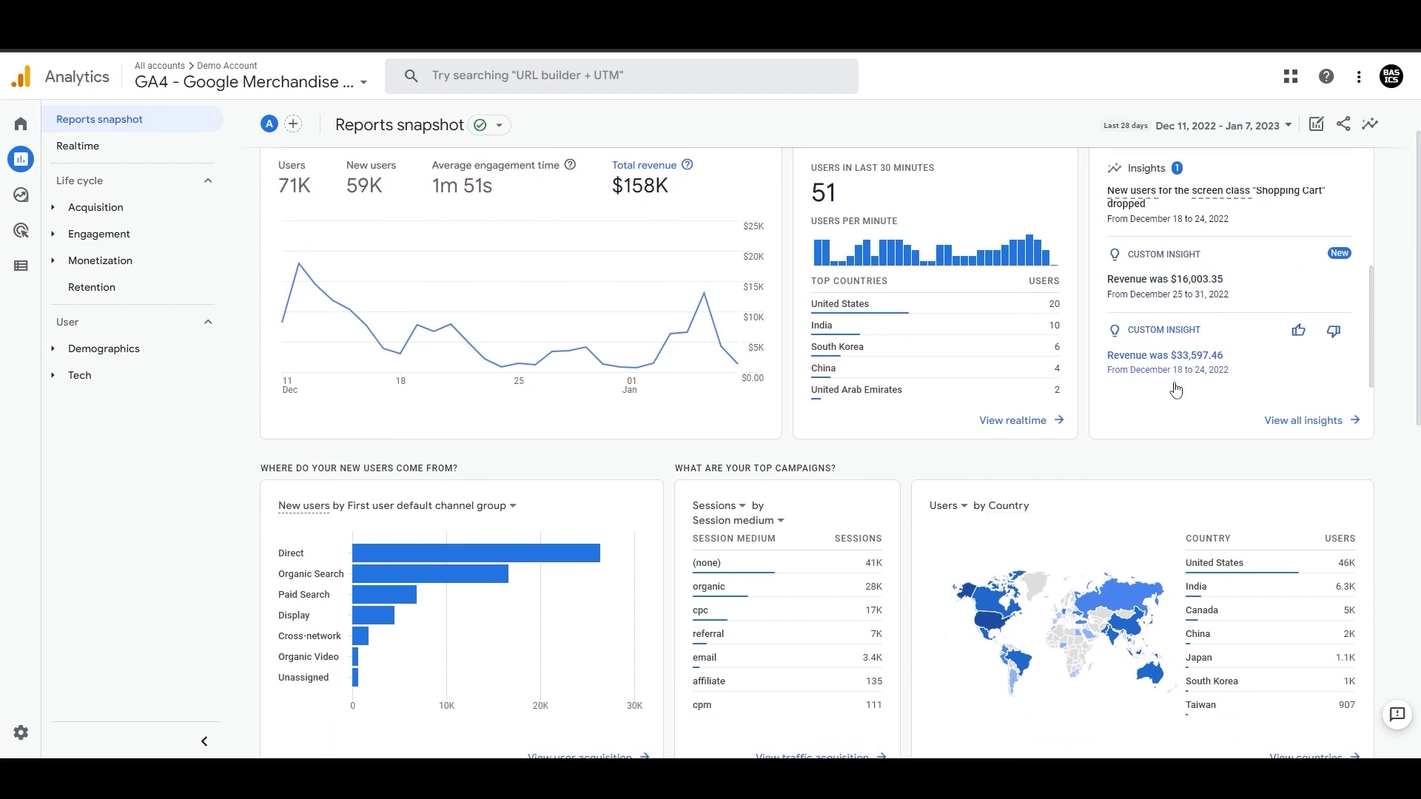
{"action": "scroll", "coordinate": [1173, 306], "scroll_direction": "up", "scroll_amount": 2}
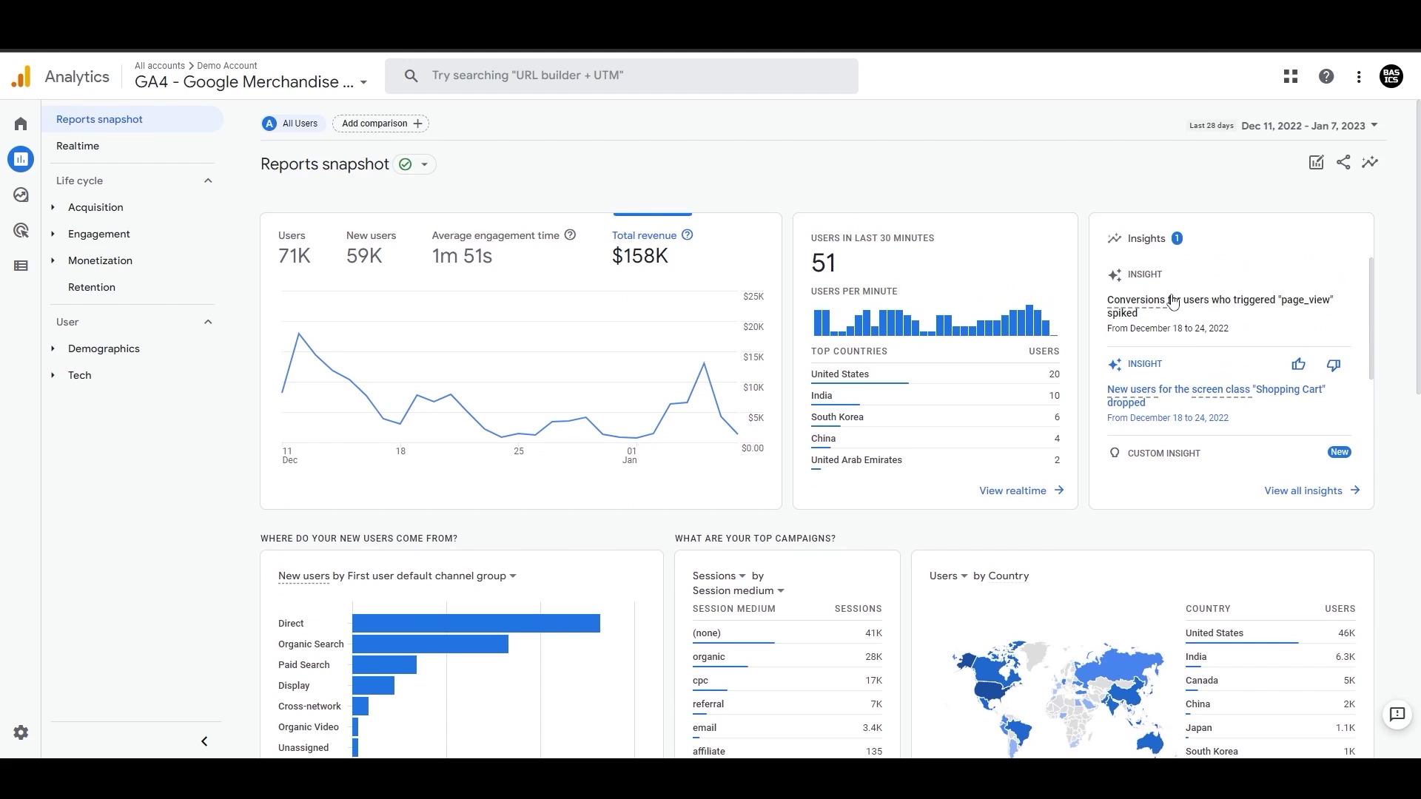
{"action": "scroll", "coordinate": [1187, 329], "scroll_direction": "down", "scroll_amount": 1}
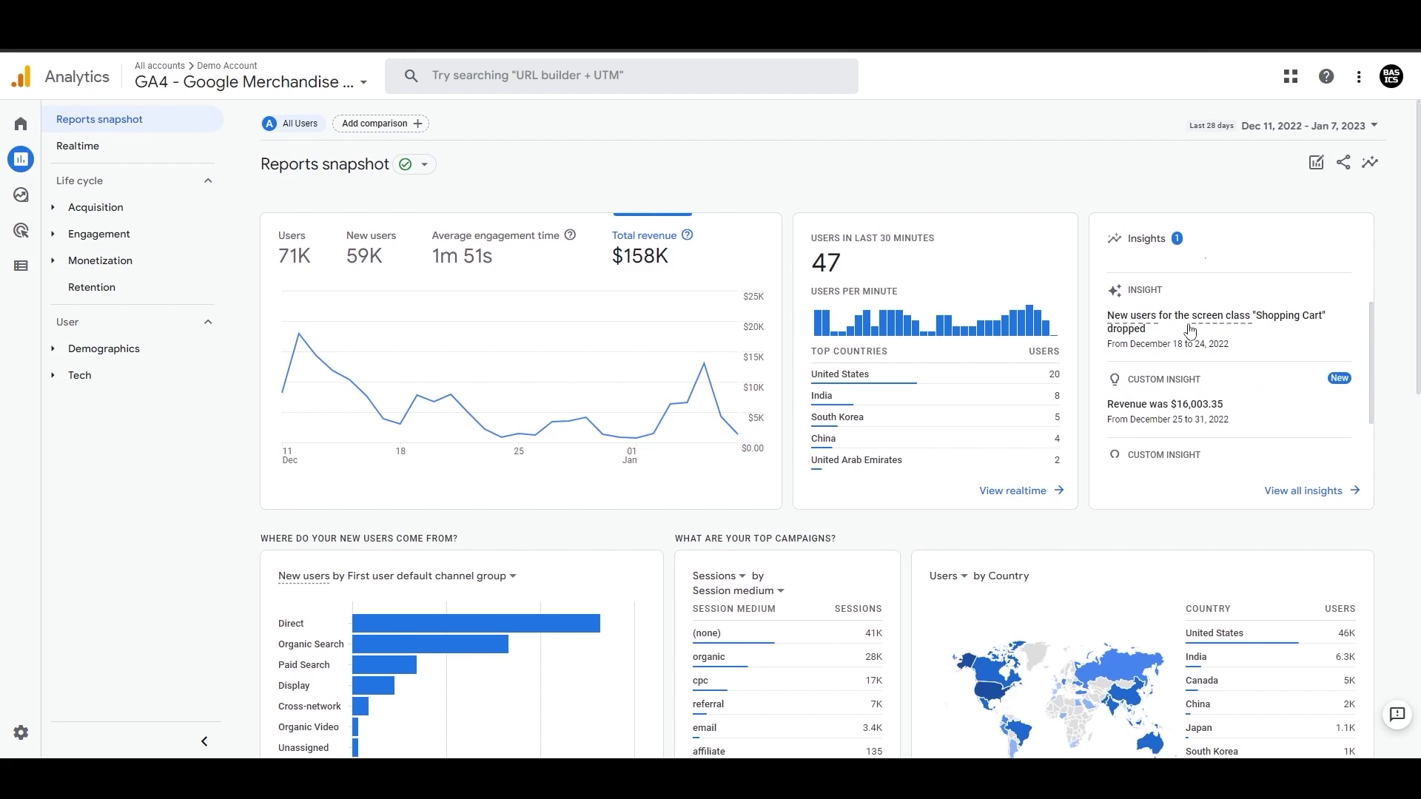
{"action": "scroll", "coordinate": [1189, 331], "scroll_direction": "down", "scroll_amount": 1}
{"action": "scroll", "coordinate": [1189, 330], "scroll_direction": "up", "scroll_amount": 2}
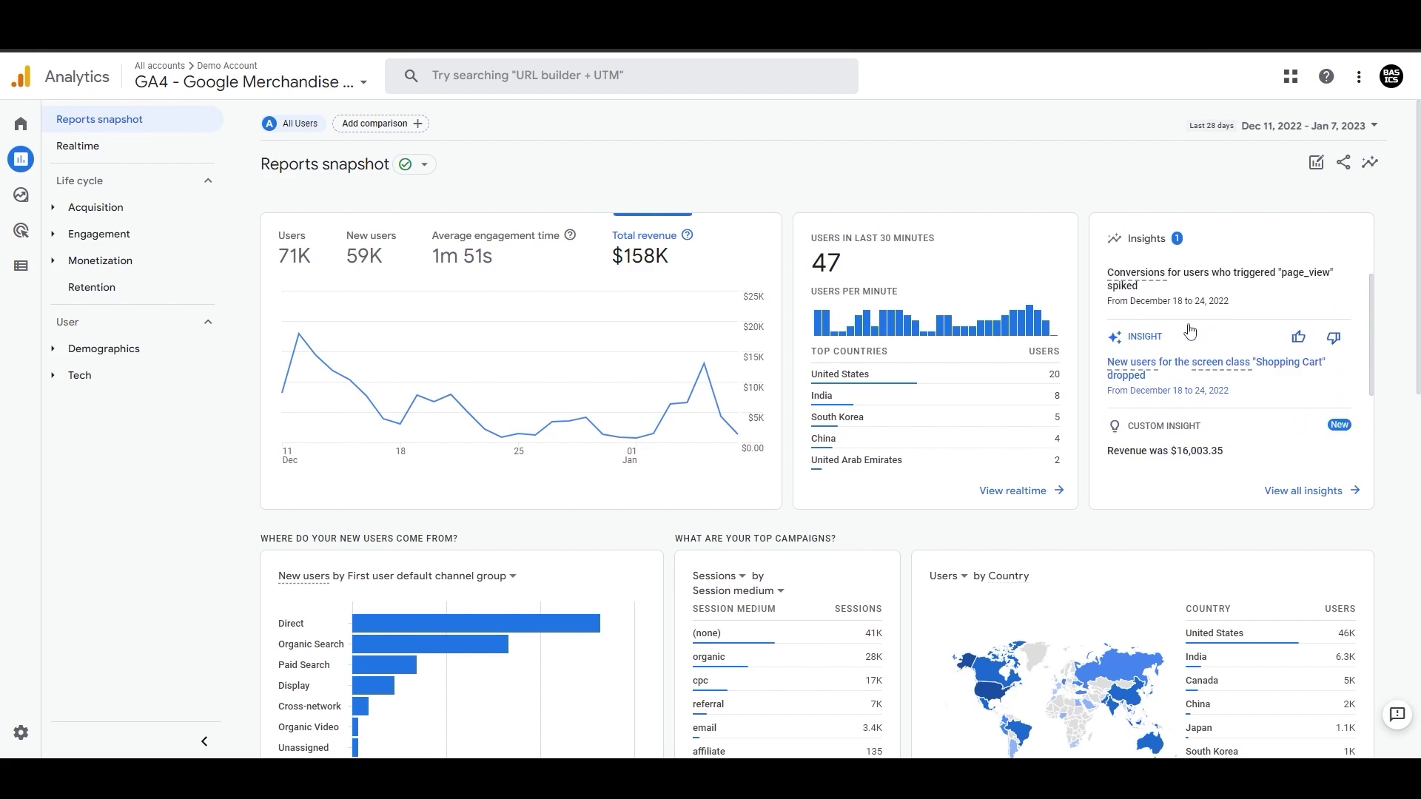
{"action": "scroll", "coordinate": [1189, 333], "scroll_direction": "down", "scroll_amount": 2}
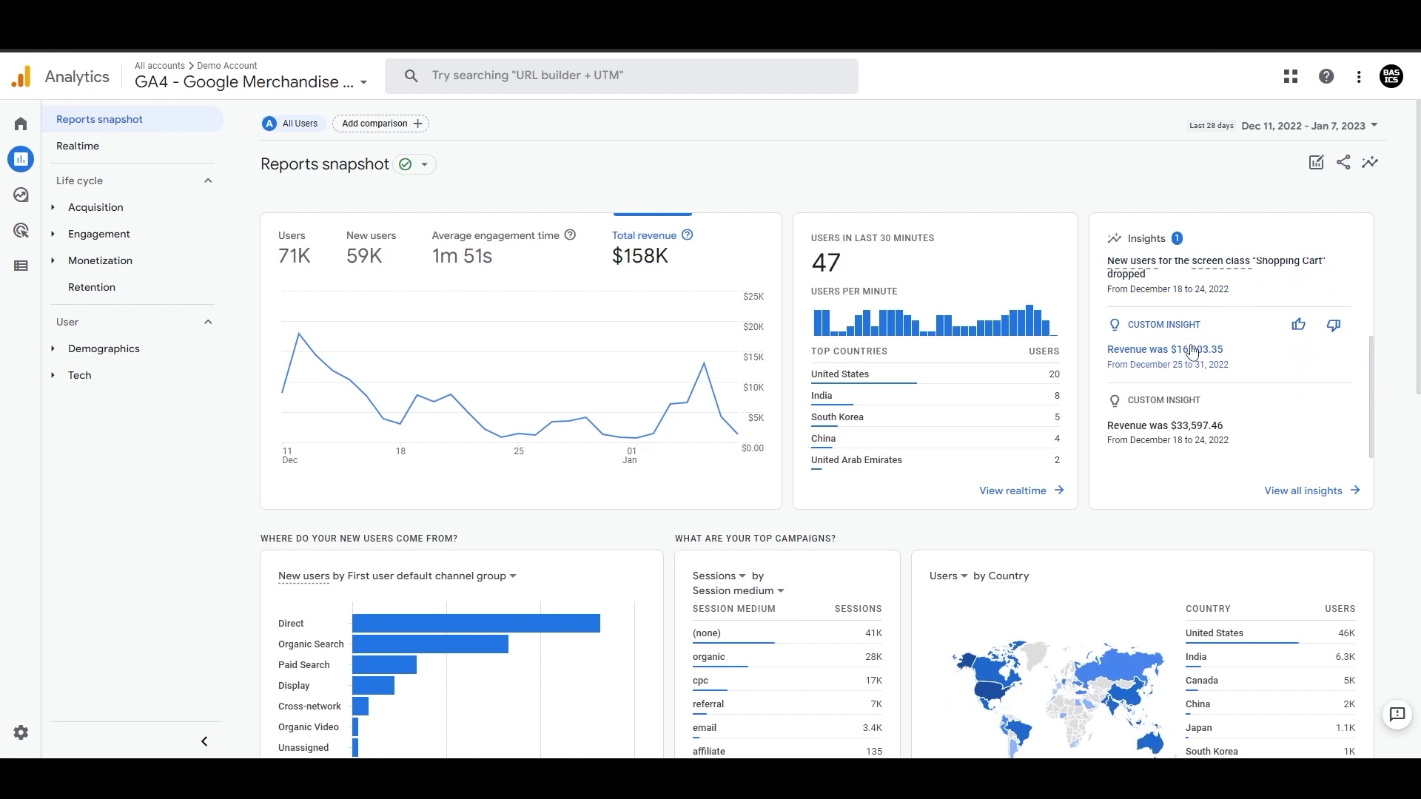
{"action": "scroll", "coordinate": [918, 563], "scroll_direction": "down", "scroll_amount": 4}
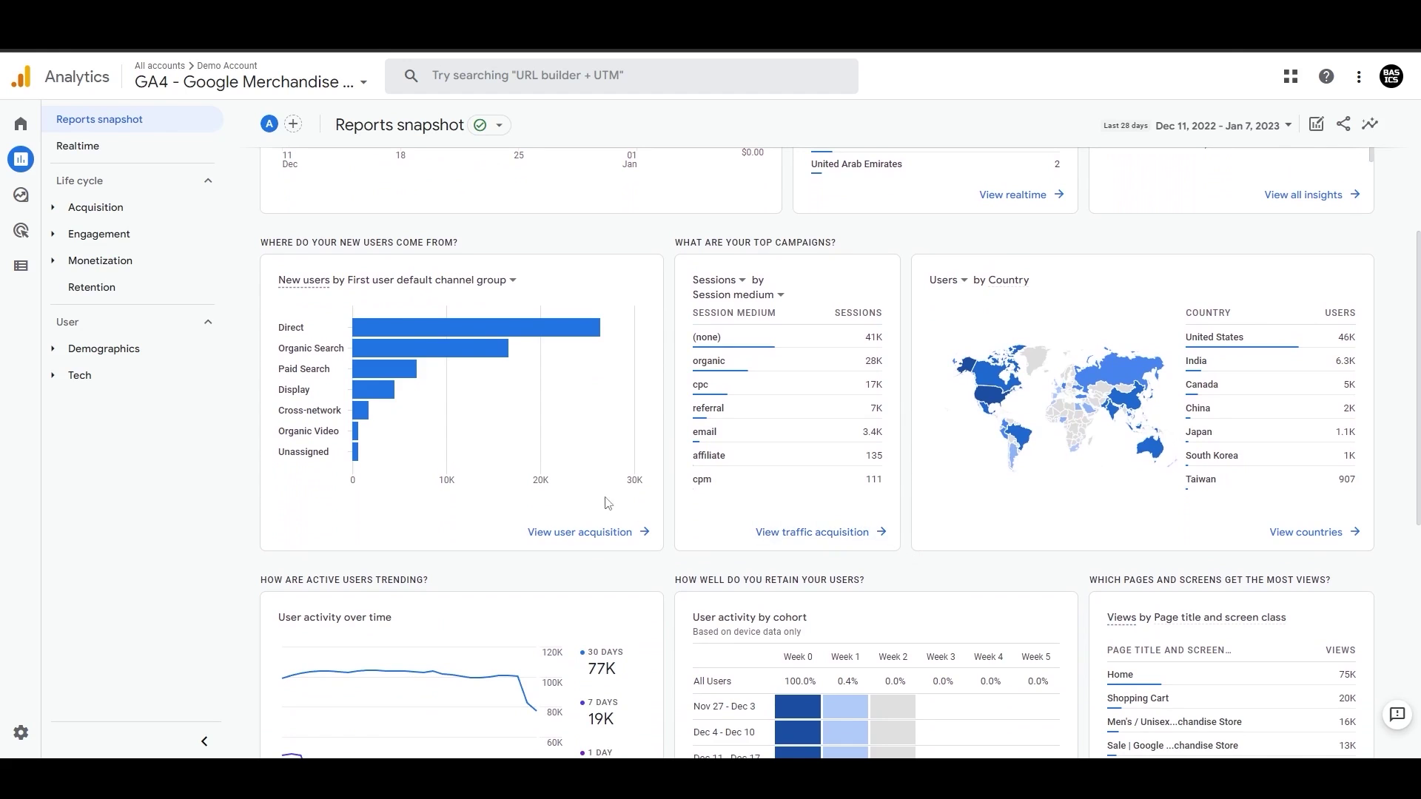
- Switch the top campaigns card's breakdown from Session medium to Session campaign
{"action": "mouse_move", "coordinate": [424, 343]}
{"action": "left_click", "coordinate": [770, 302]}
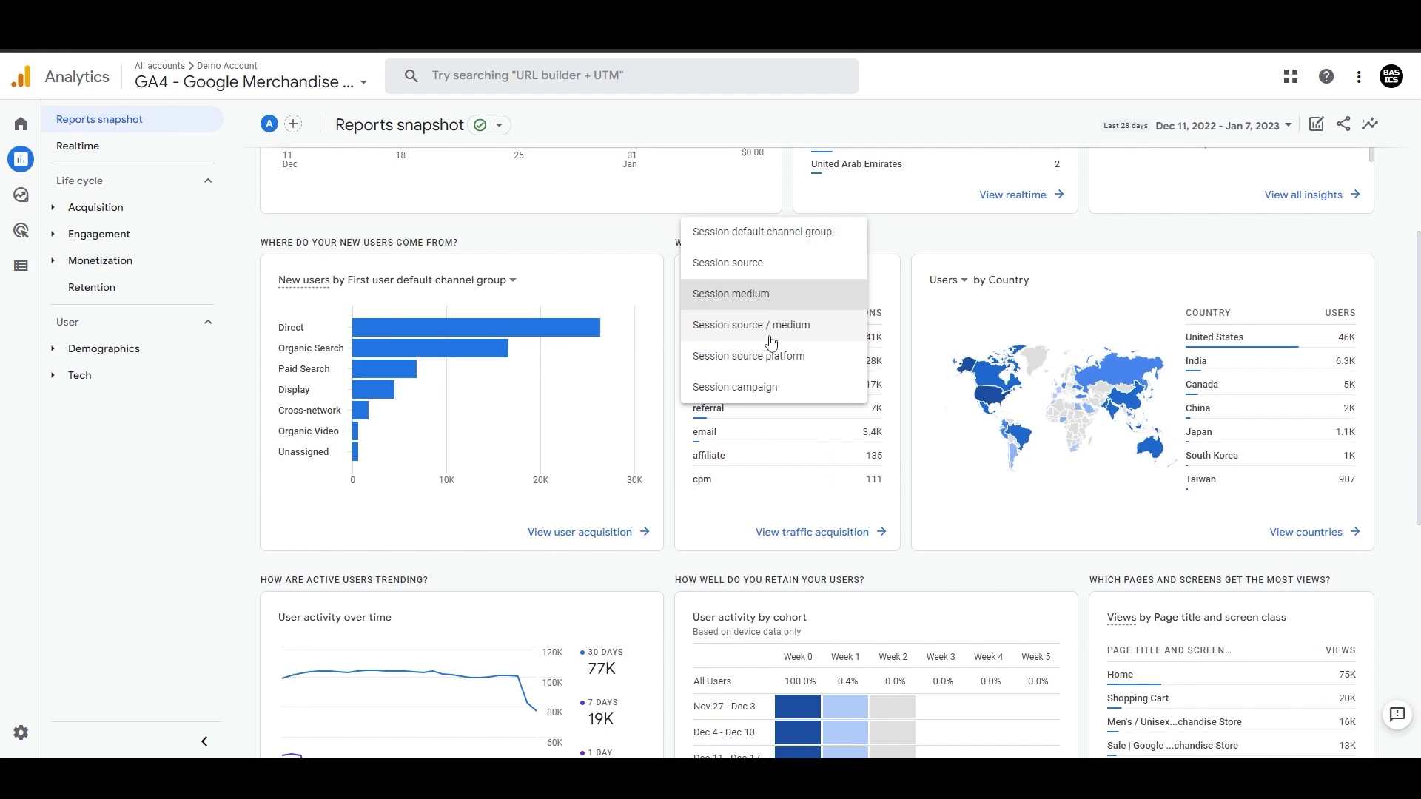
{"action": "left_click", "coordinate": [773, 389]}
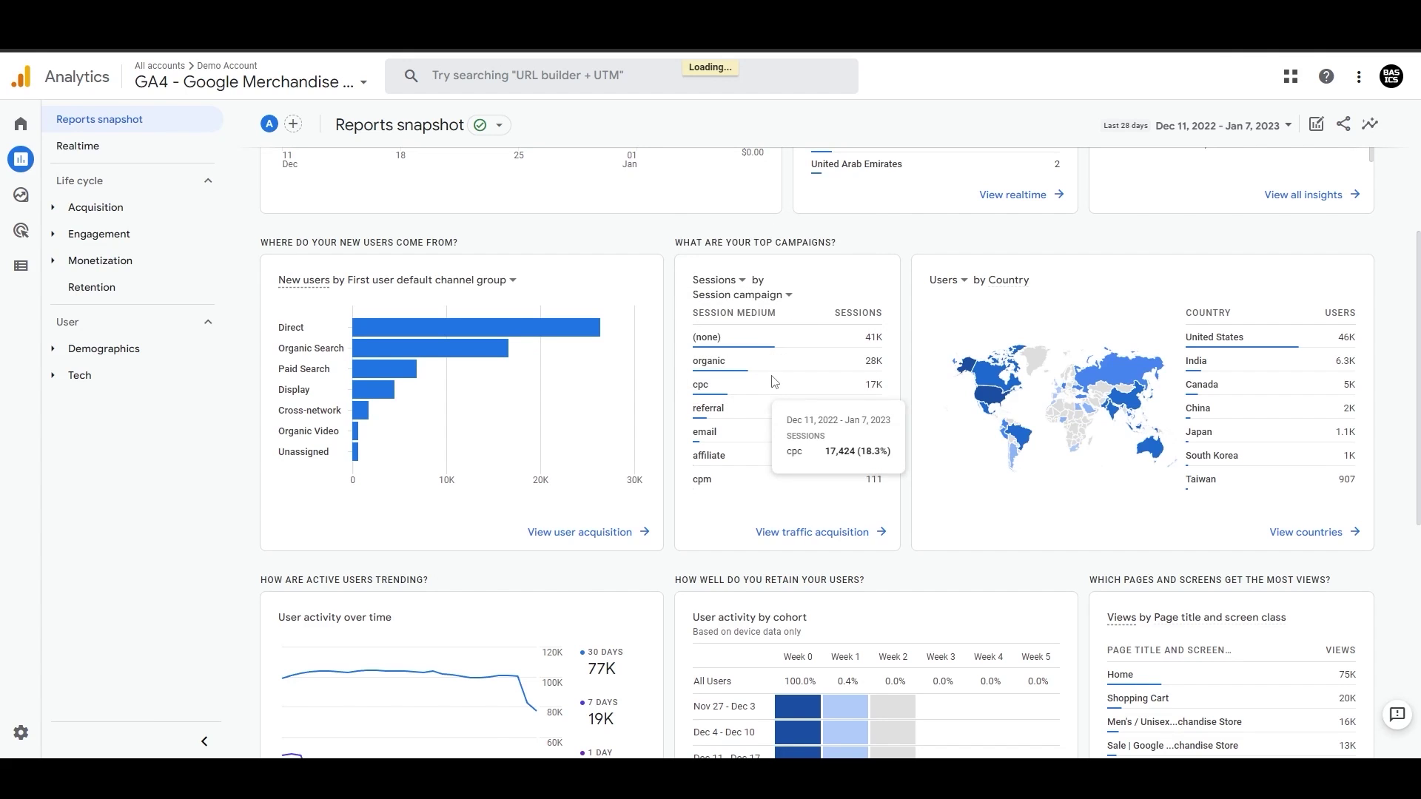
{"action": "left_click", "coordinate": [767, 296]}
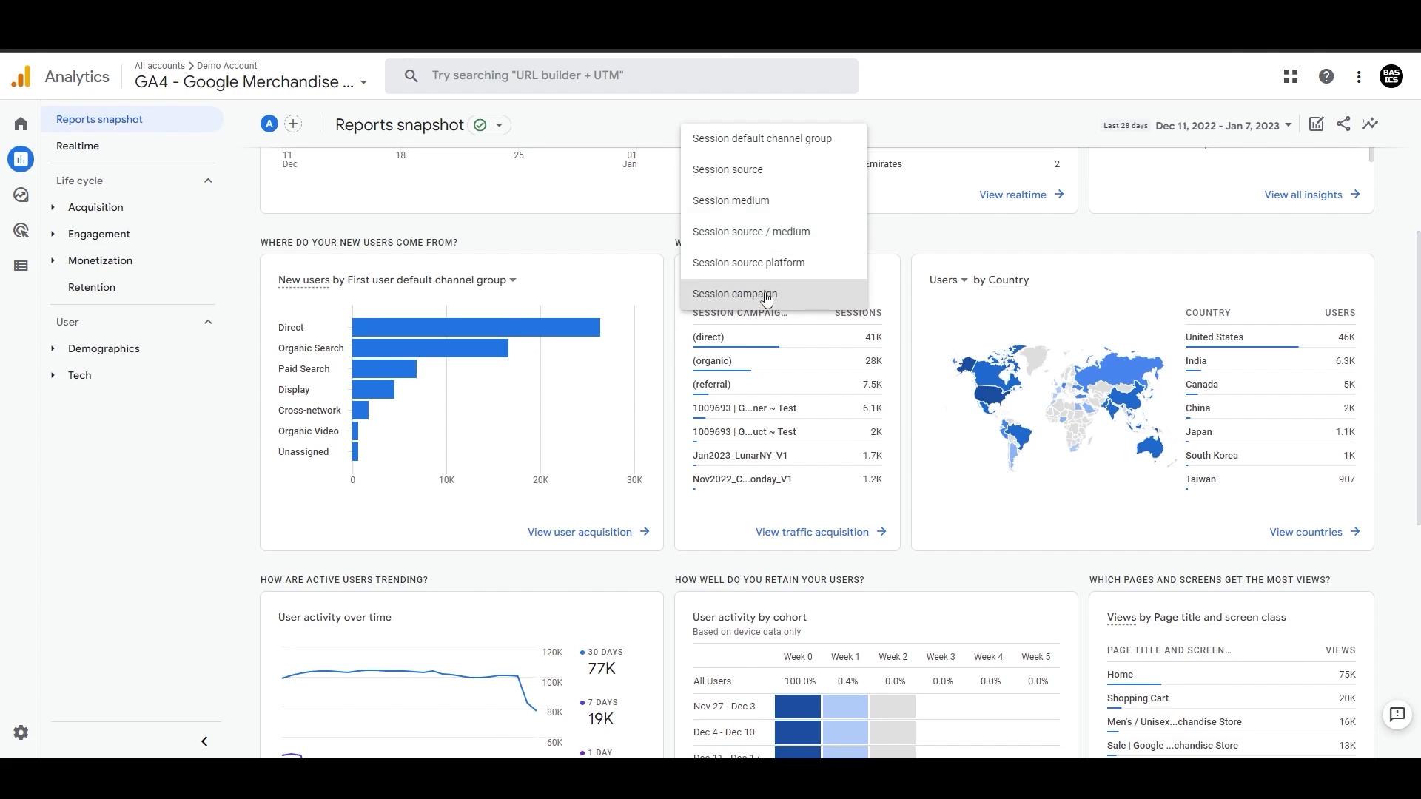
{"action": "left_click", "coordinate": [910, 382]}
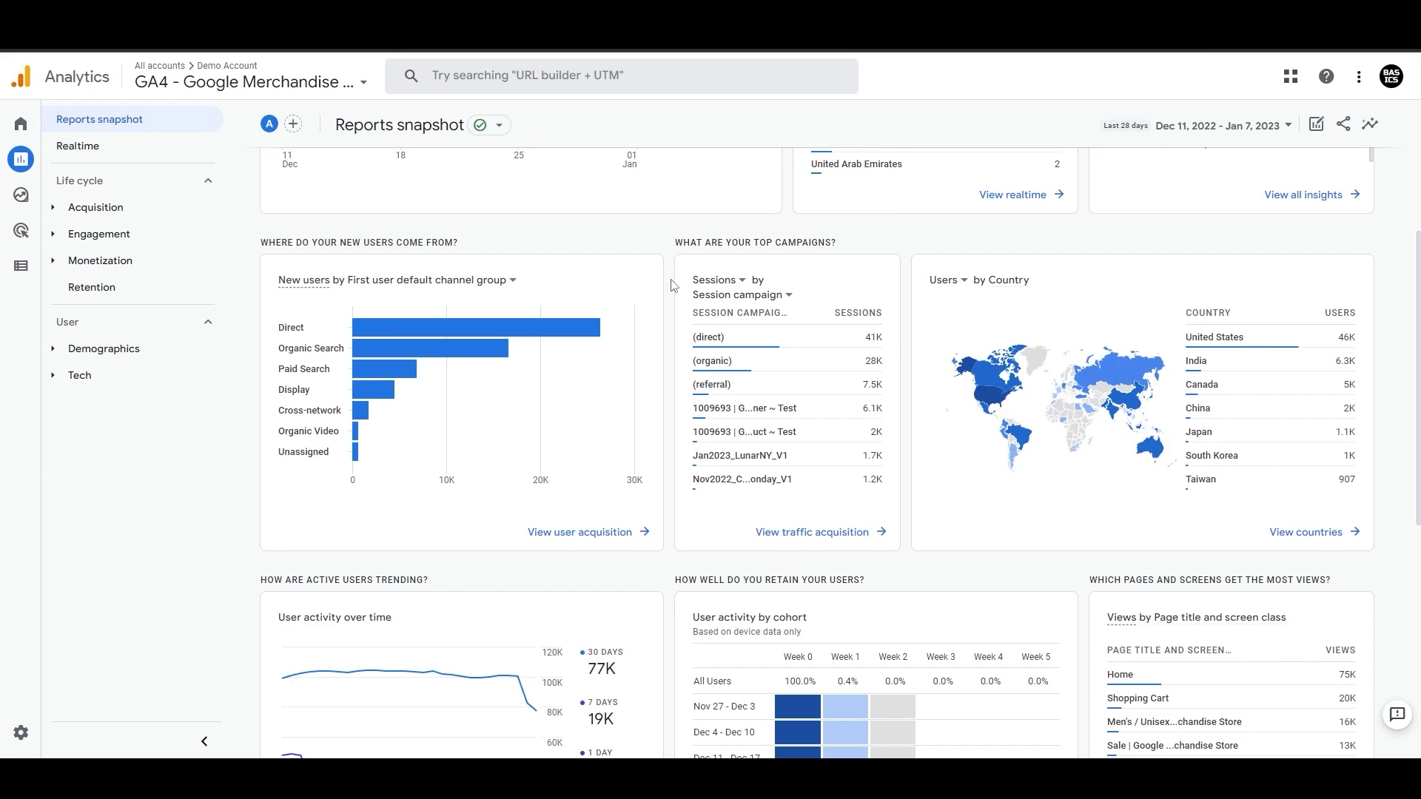
{"action": "left_click", "coordinate": [941, 282]}
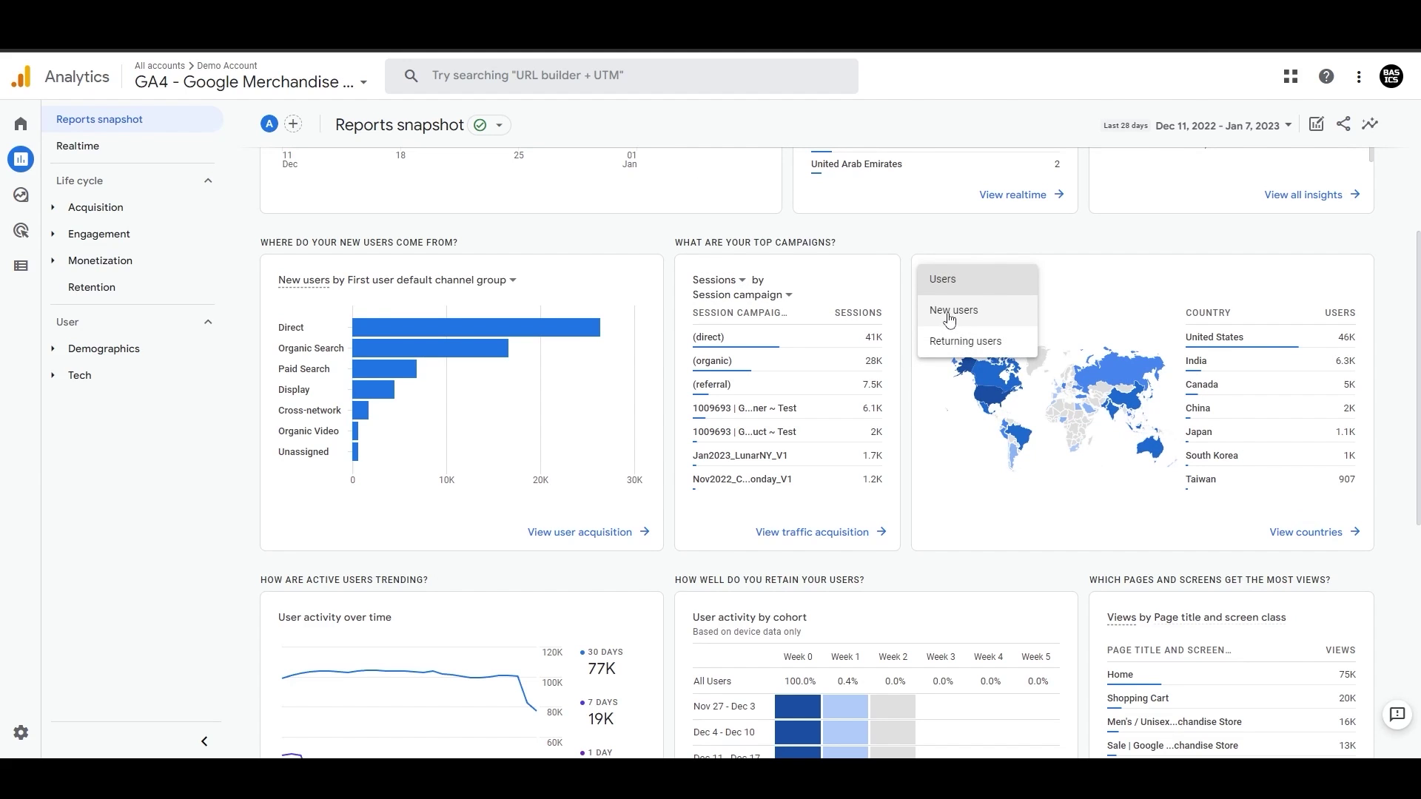
{"action": "left_click", "coordinate": [943, 398]}
{"action": "scroll", "coordinate": [944, 397], "scroll_direction": "down", "scroll_amount": 5}
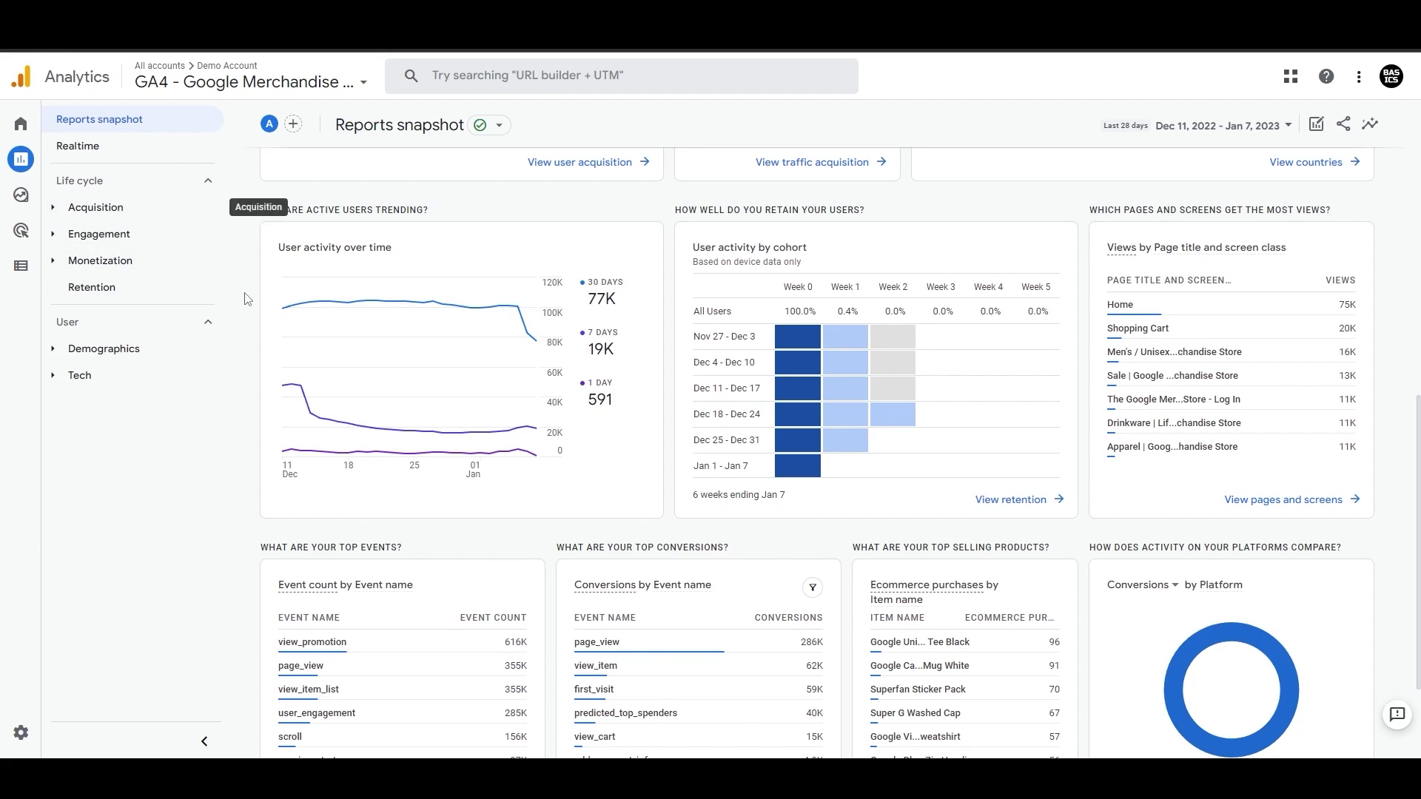
{"action": "scroll", "coordinate": [309, 482], "scroll_direction": "down", "scroll_amount": 3}
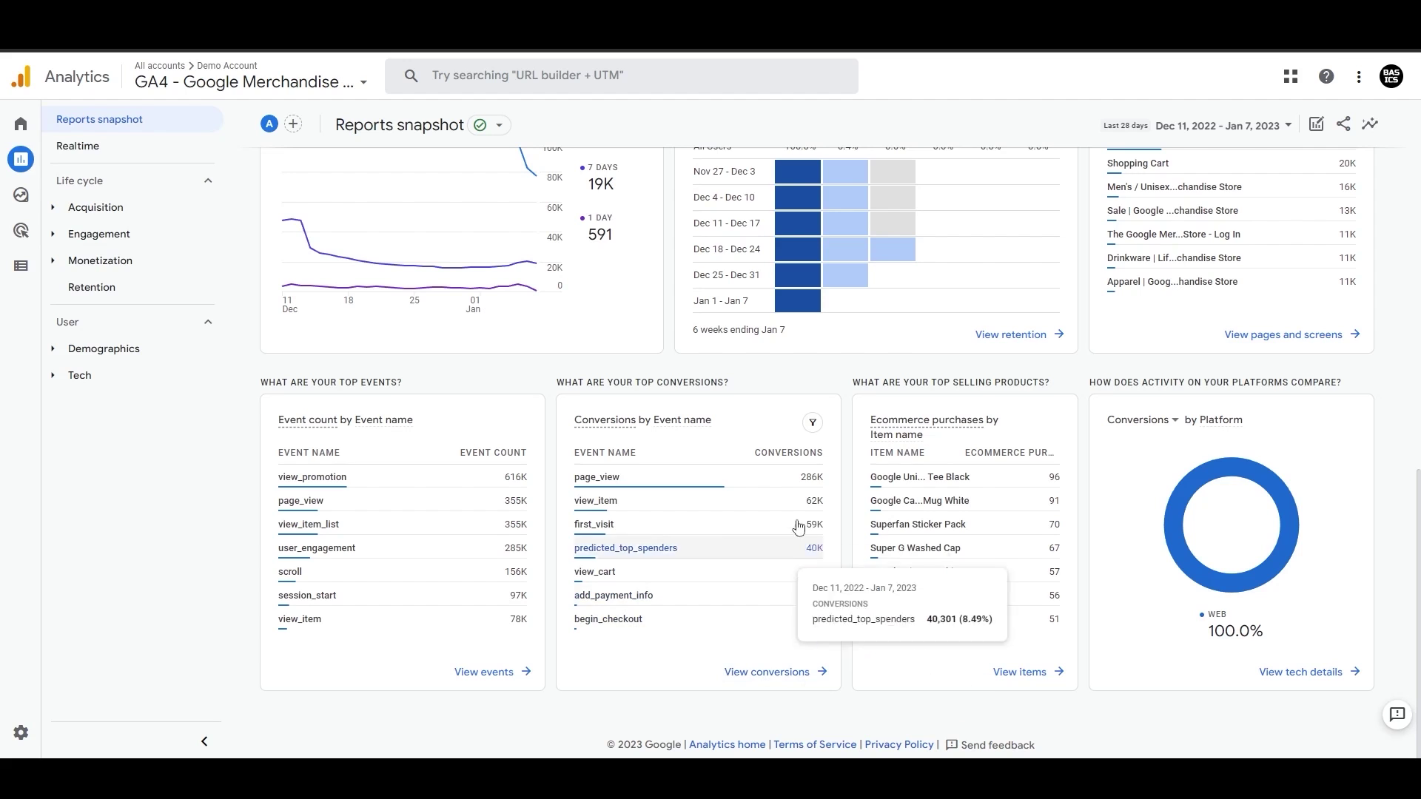
{"action": "mouse_move", "coordinate": [814, 429]}
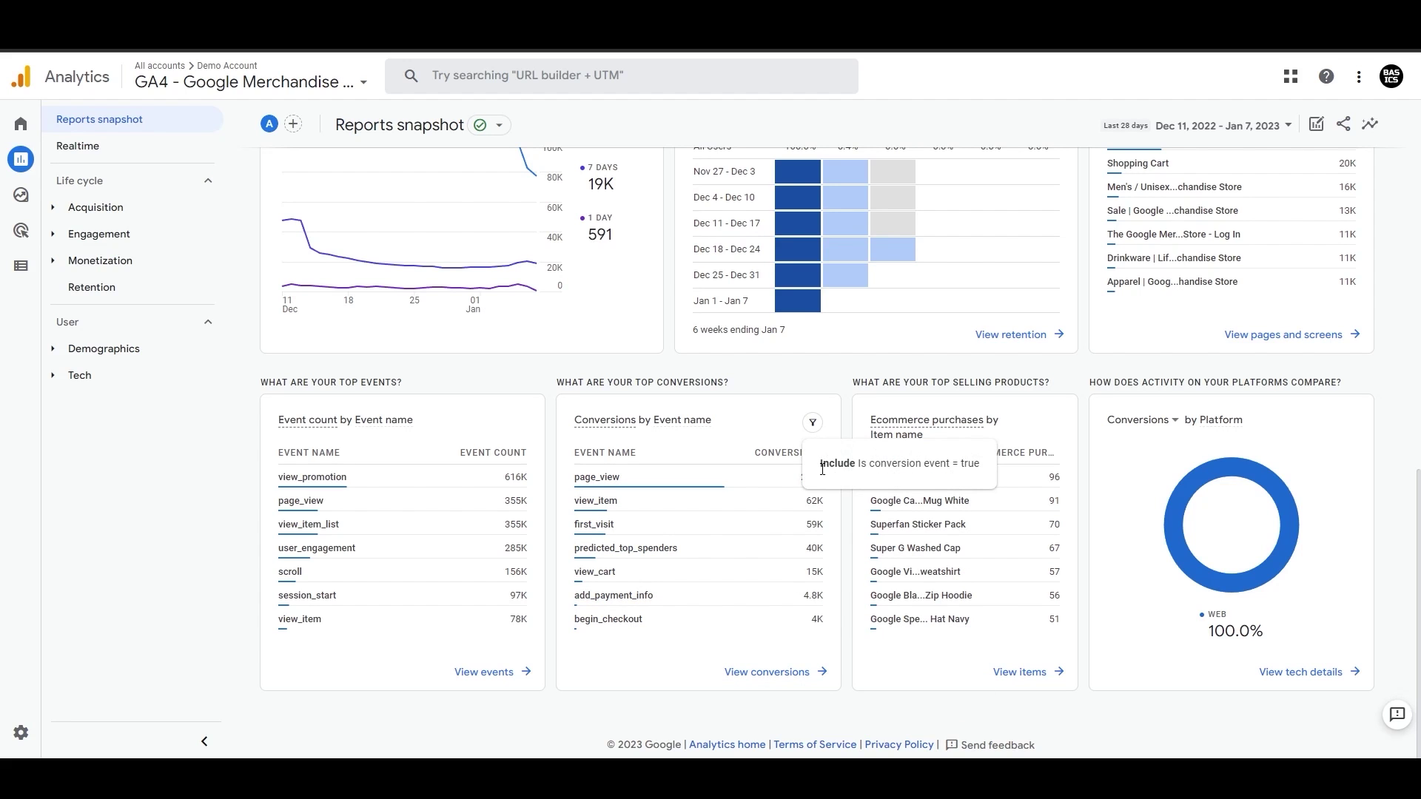
{"action": "left_click_drag", "start_coordinate": [848, 465], "coordinate": [975, 467]}
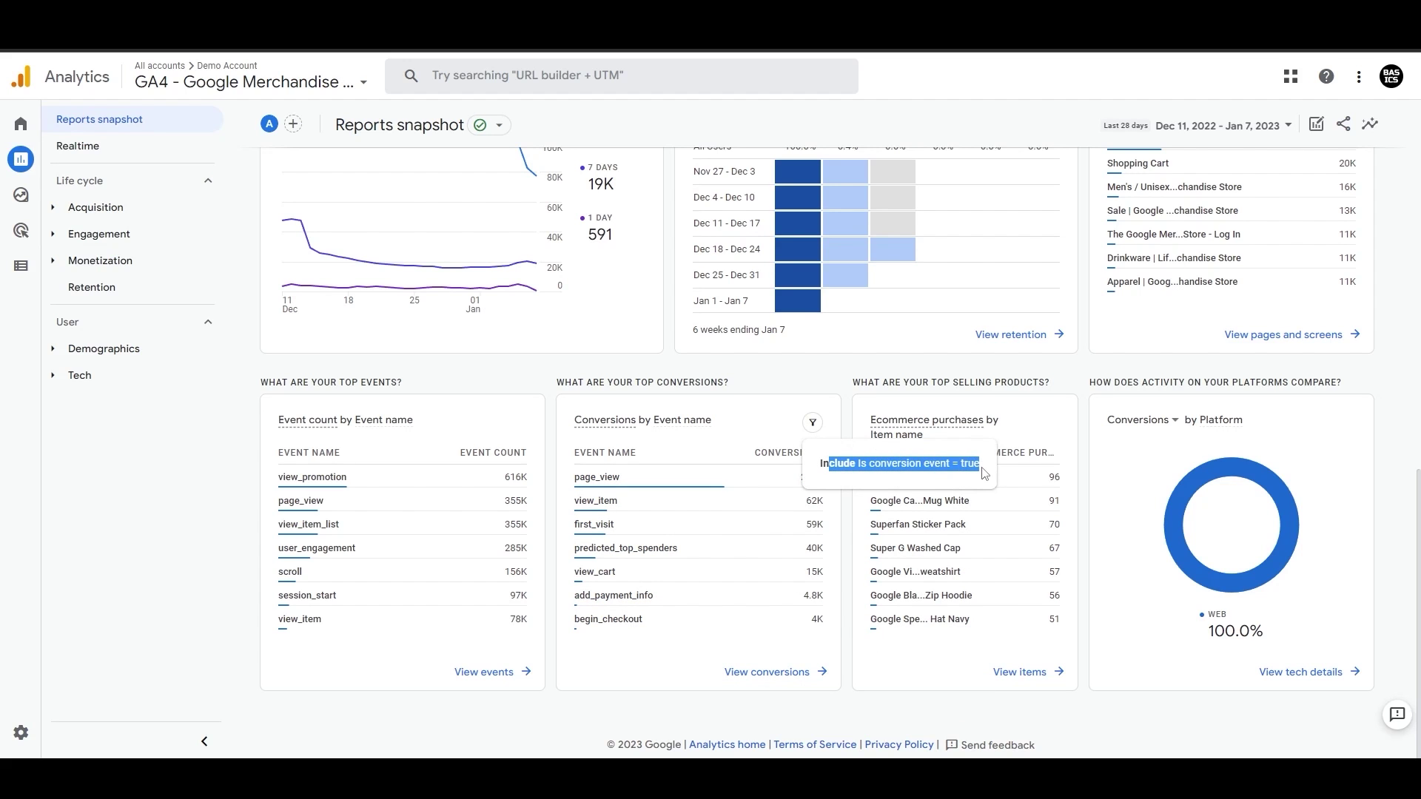
{"action": "left_click", "coordinate": [984, 474]}
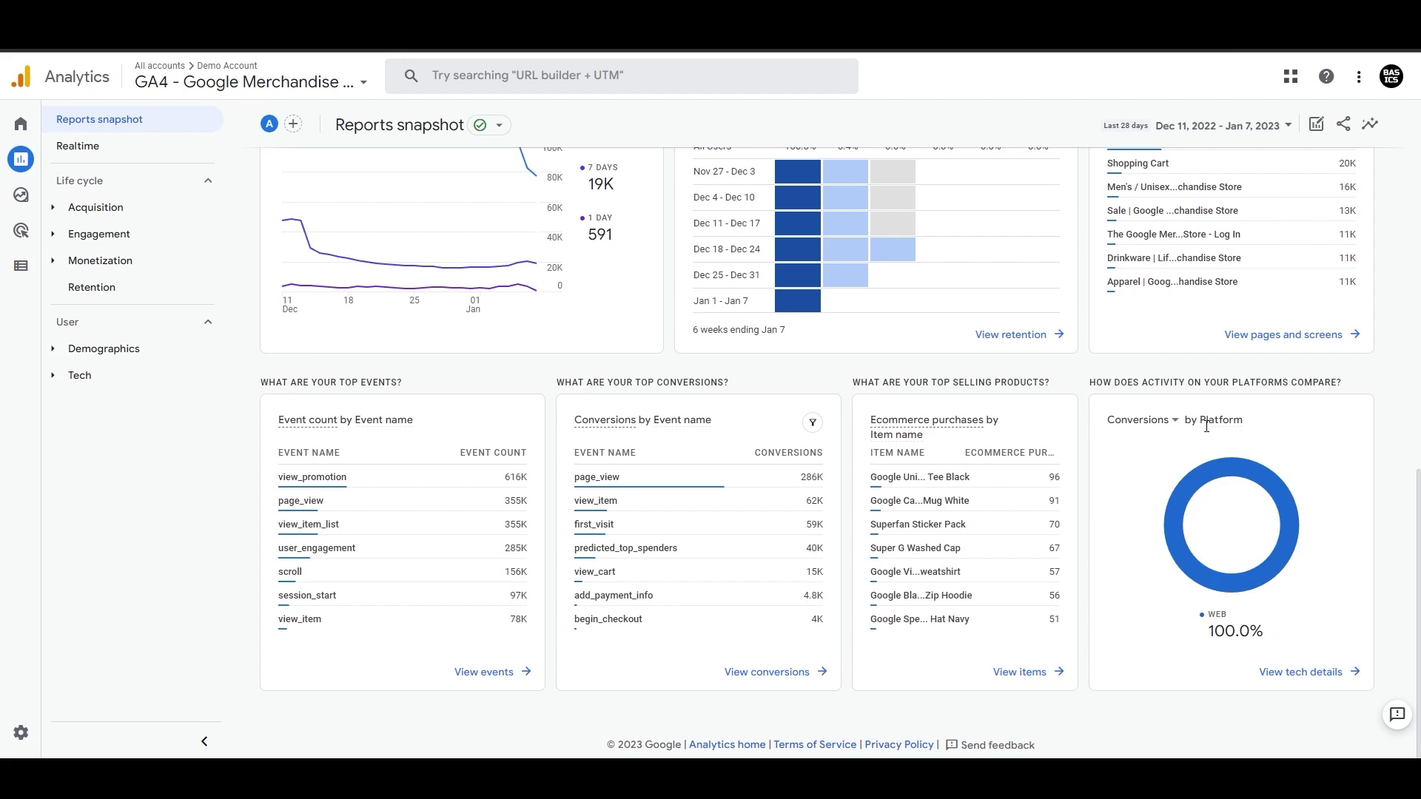
{"action": "mouse_move", "coordinate": [1254, 576]}
{"action": "scroll", "coordinate": [1092, 688], "scroll_direction": "up", "scroll_amount": 8}
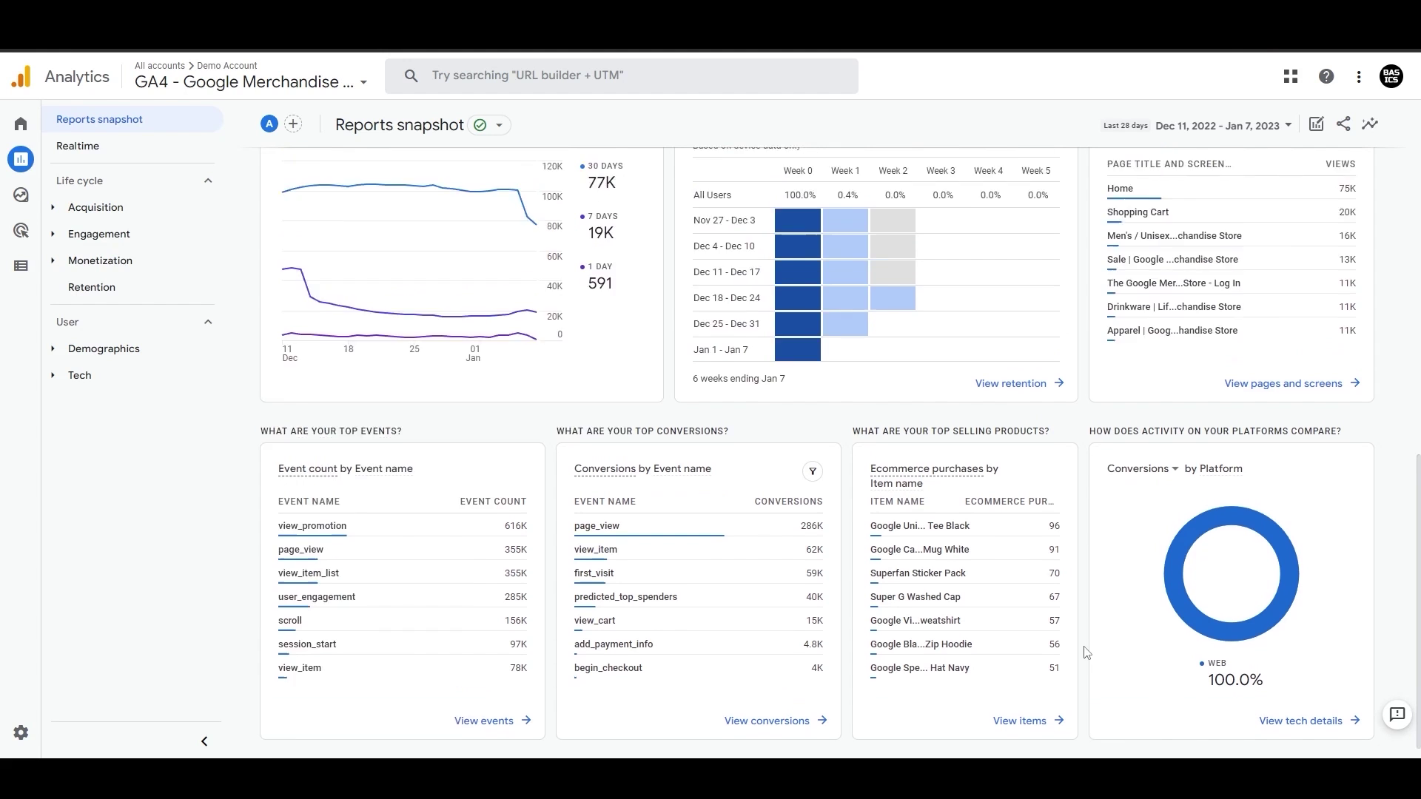
{"action": "left_click", "coordinate": [198, 156]}
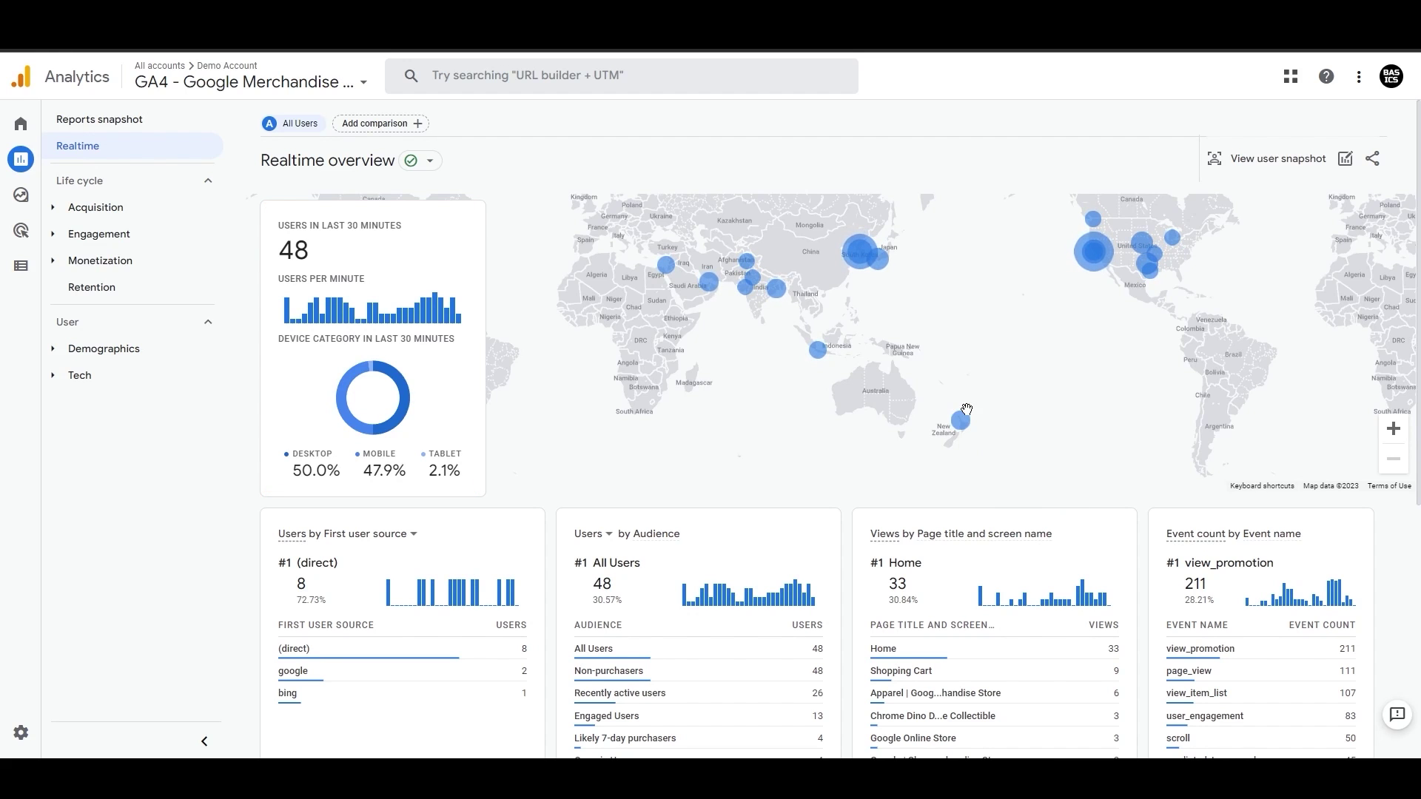
{"action": "left_click", "coordinate": [1393, 429]}
{"action": "left_click", "coordinate": [1394, 428]}
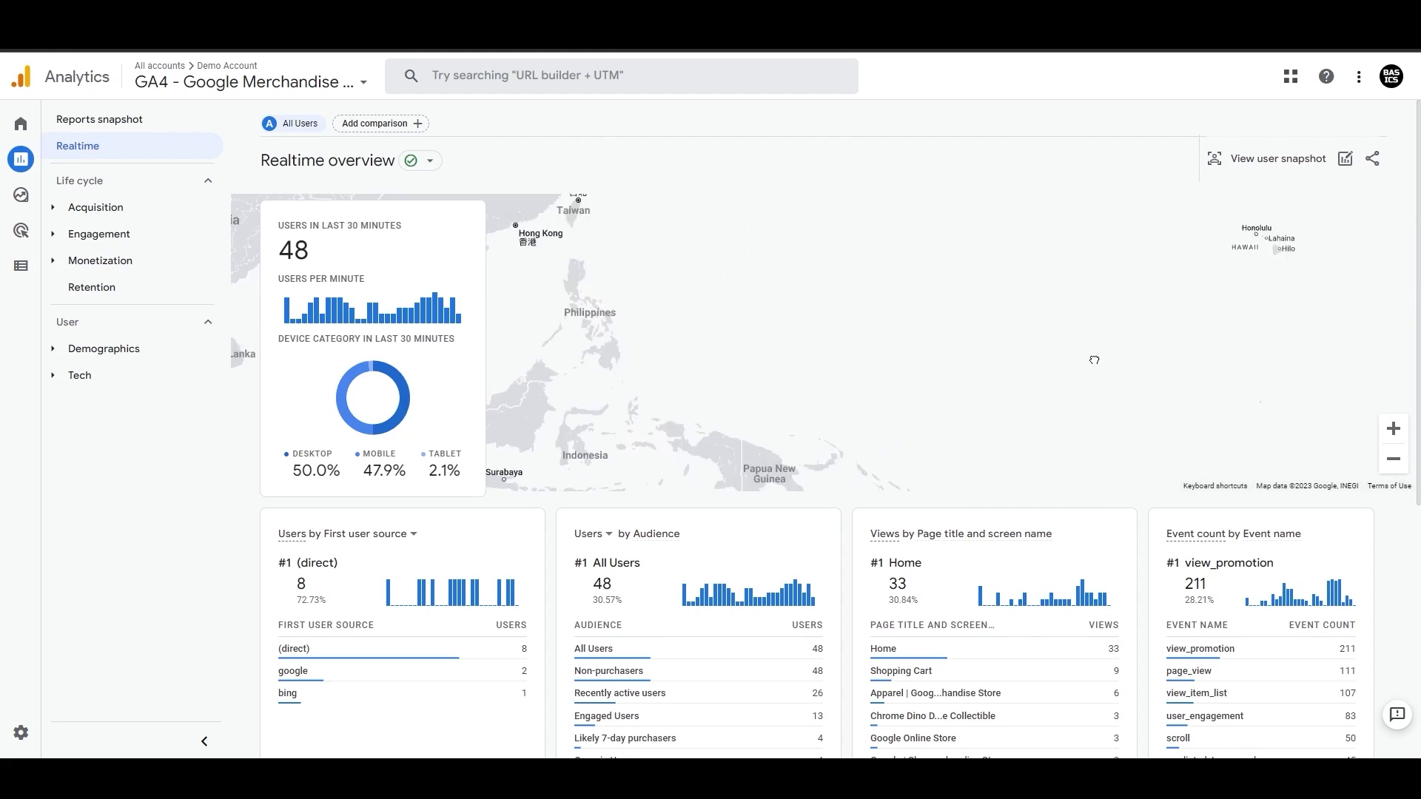
{"action": "left_click_drag", "start_coordinate": [1252, 306], "coordinate": [828, 376]}
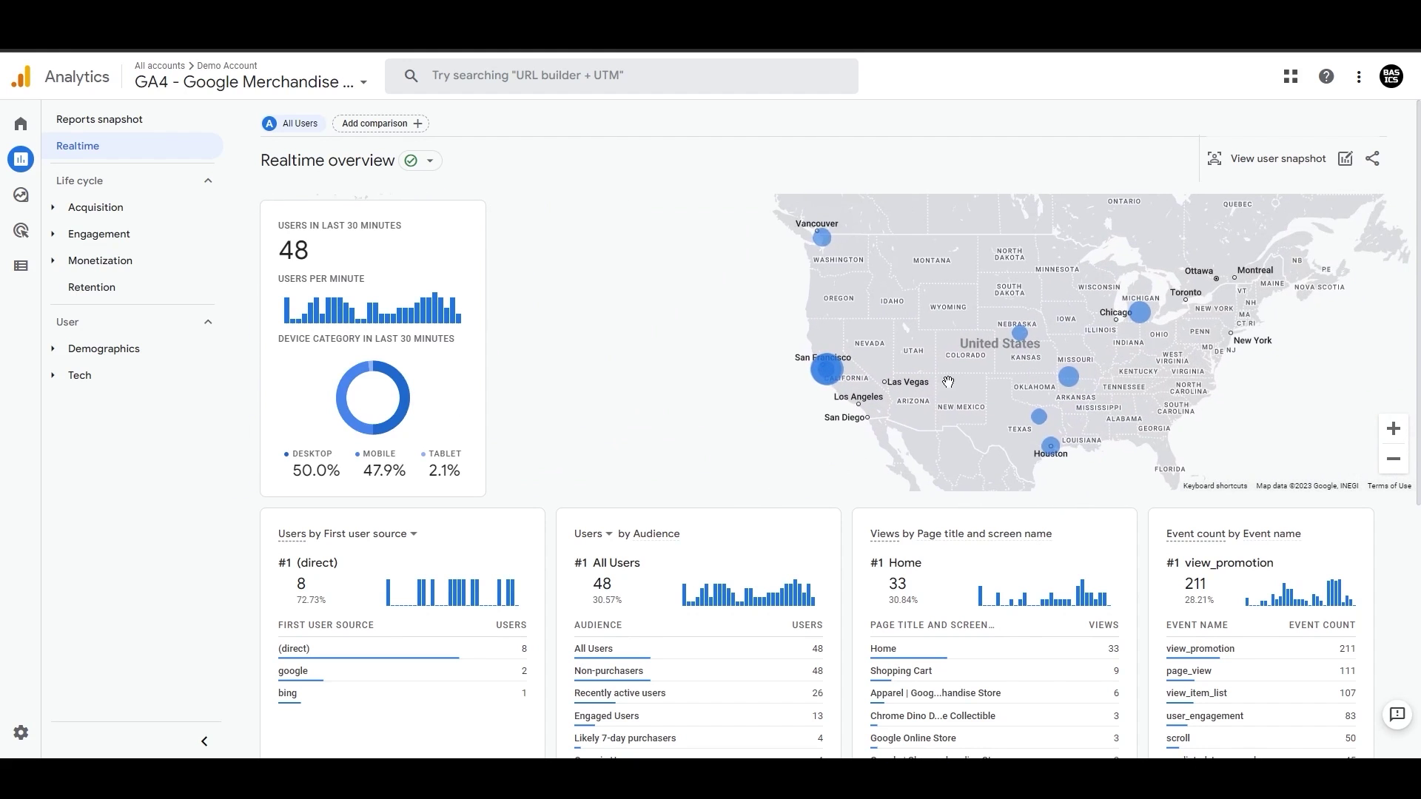
{"action": "left_click", "coordinate": [828, 378]}
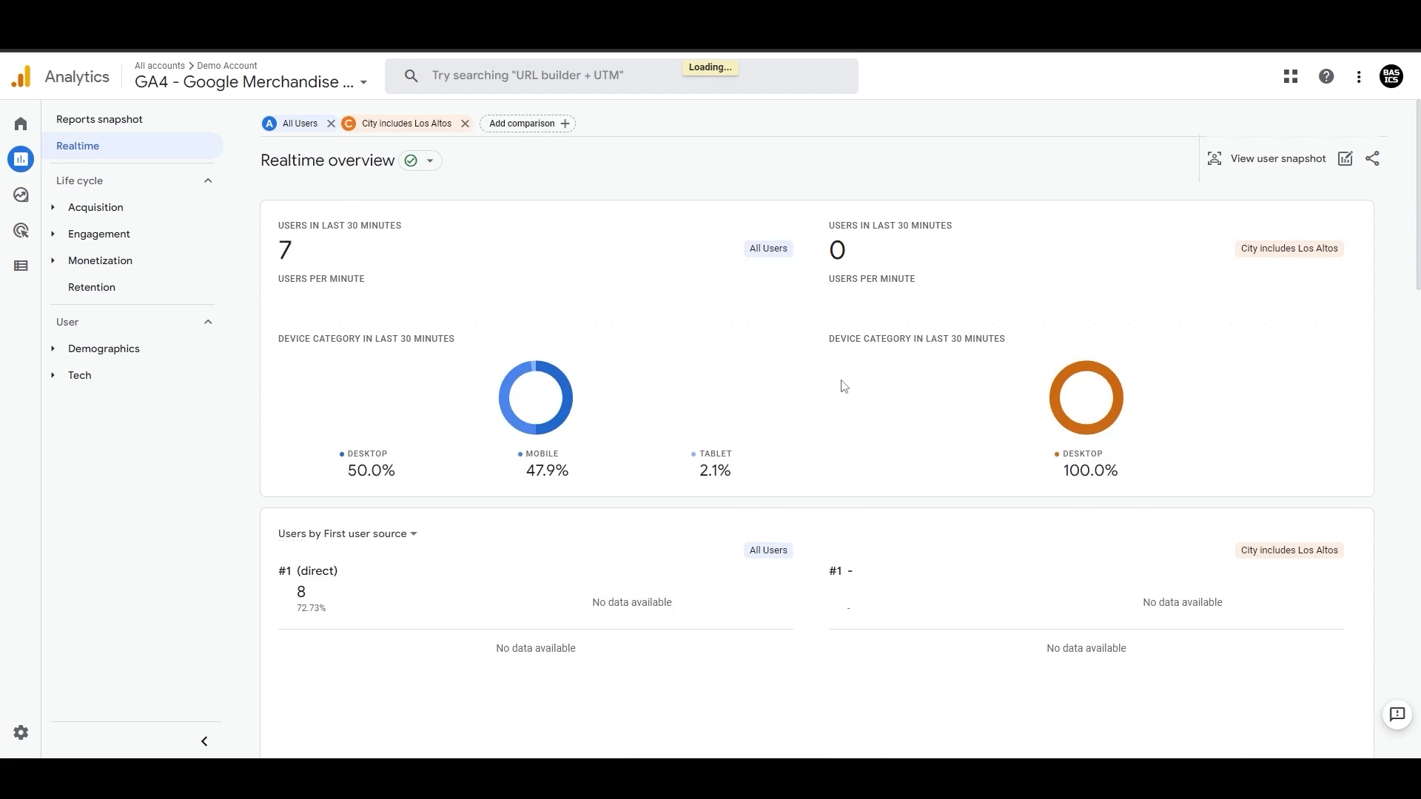
{"action": "scroll", "coordinate": [817, 460], "scroll_direction": "down", "scroll_amount": 3}
{"action": "scroll", "coordinate": [821, 472], "scroll_direction": "down", "scroll_amount": 8}
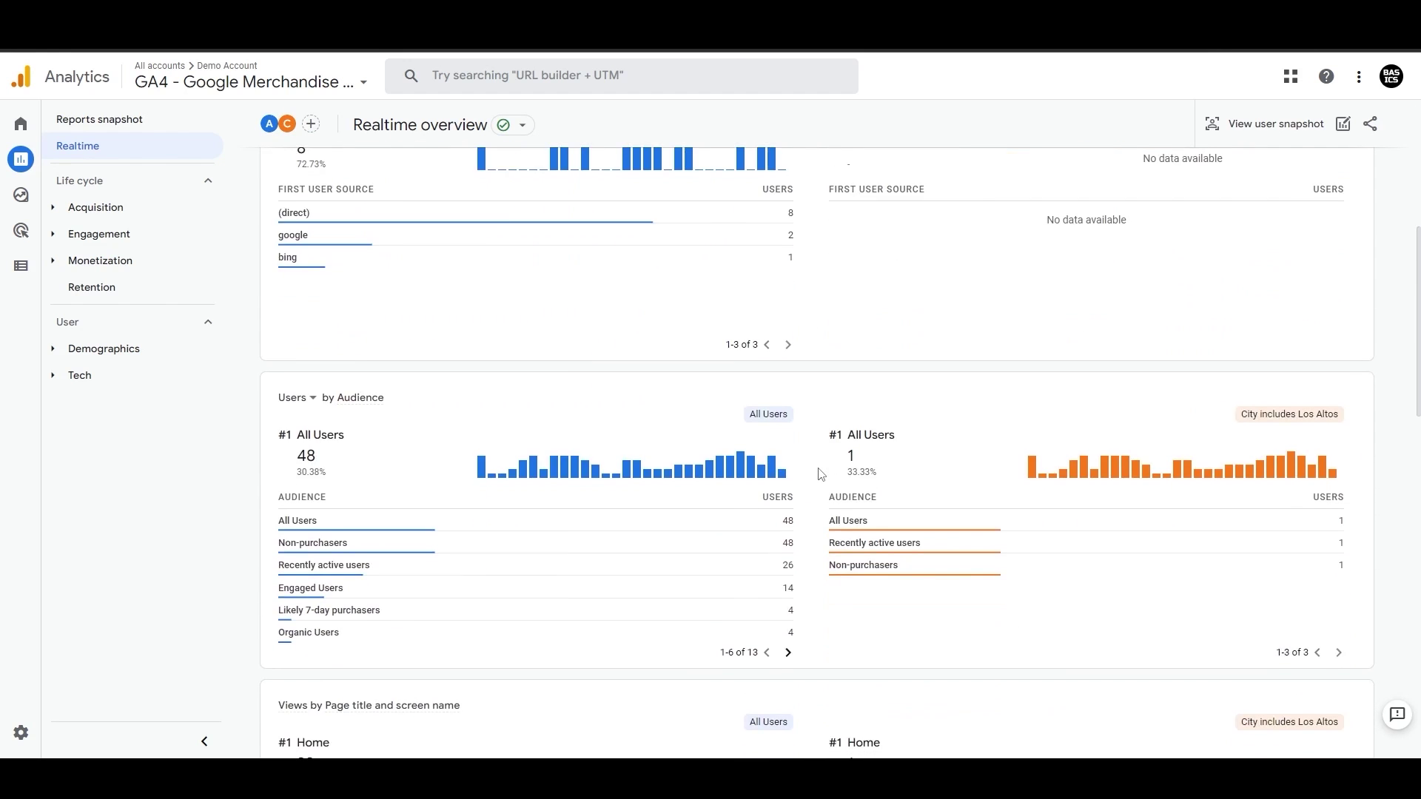
{"action": "scroll", "coordinate": [820, 476], "scroll_direction": "up", "scroll_amount": 10}
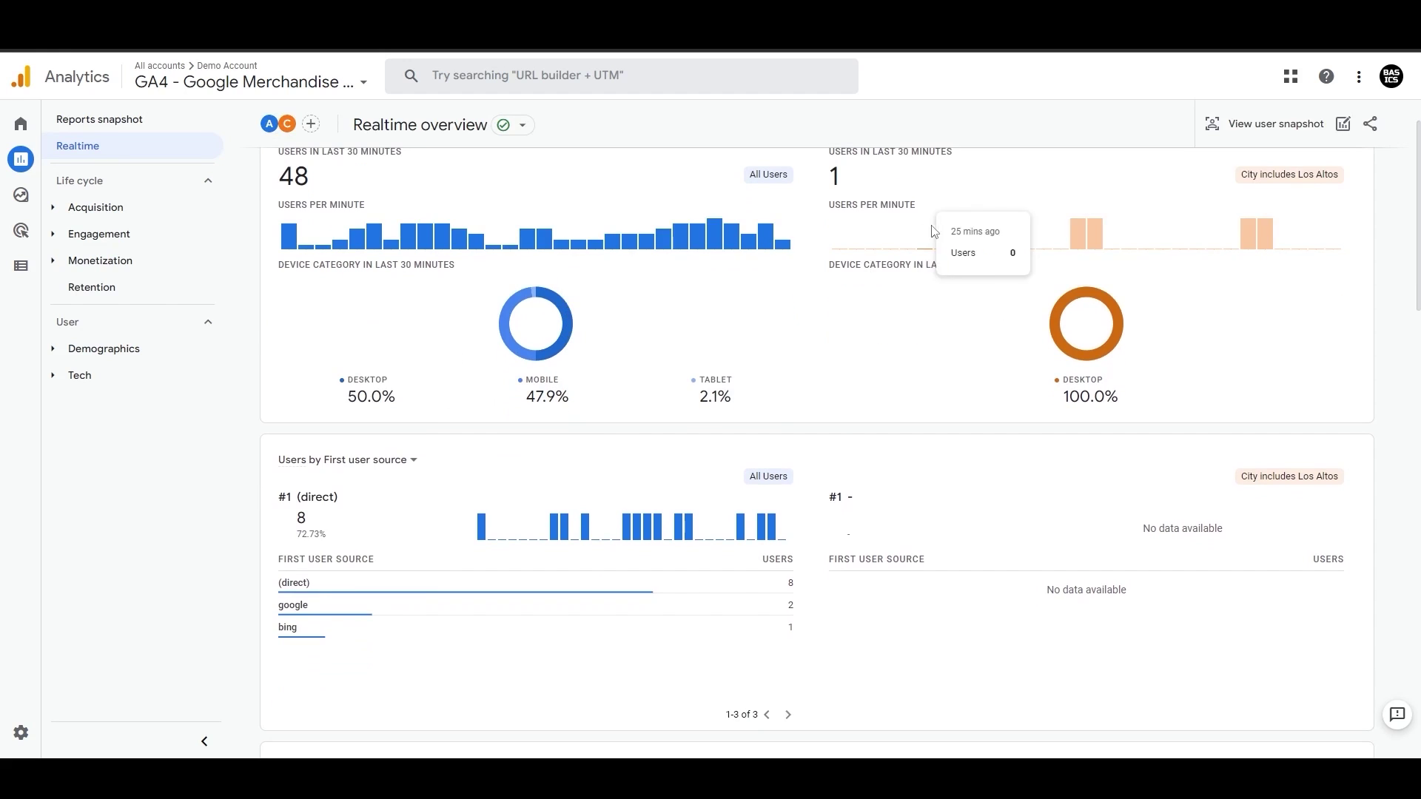
{"action": "left_click_drag", "start_coordinate": [1227, 259], "coordinate": [1336, 262]}
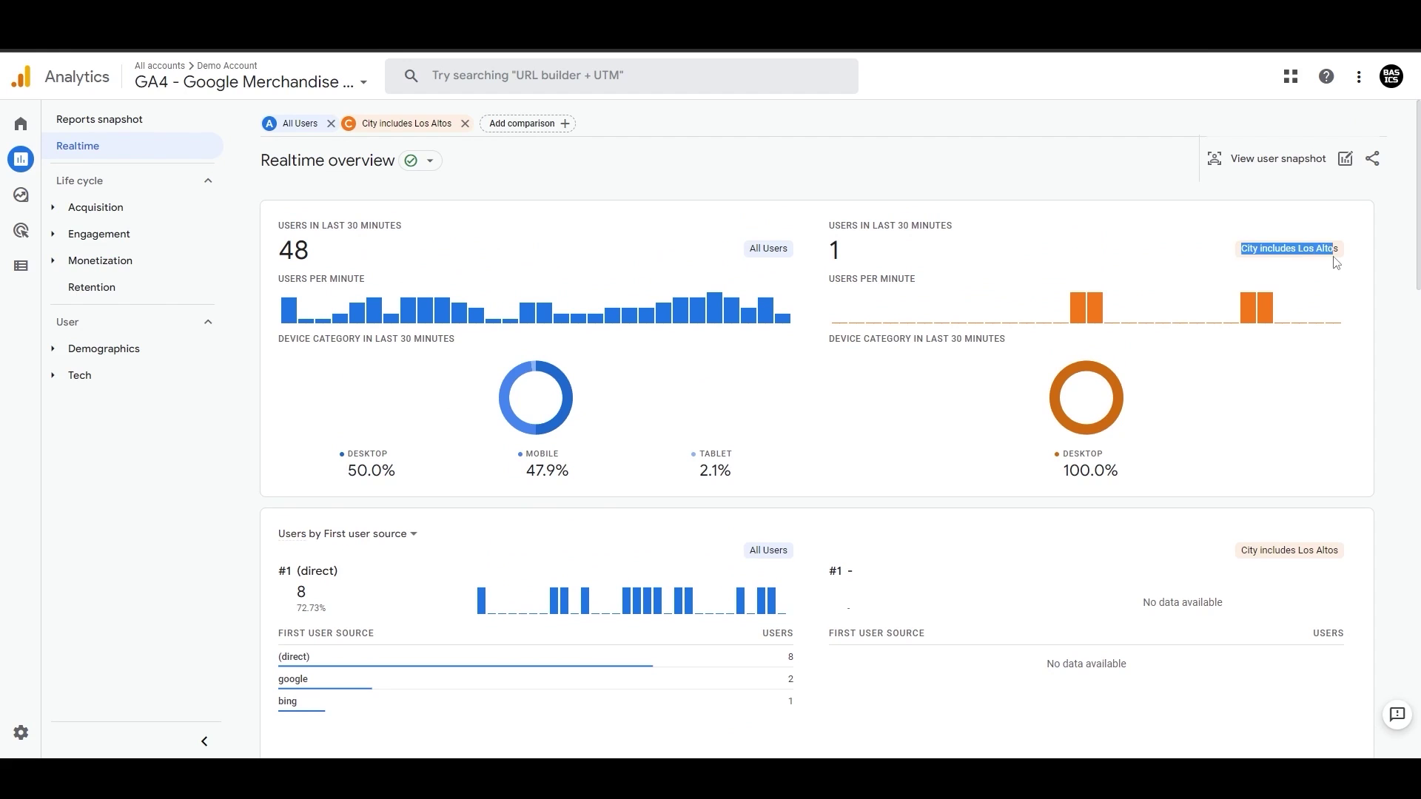
{"action": "left_click", "coordinate": [1172, 267]}
- Reload Realtime from the left nav, dropping the Los Altos comparison
{"action": "left_click", "coordinate": [131, 151]}
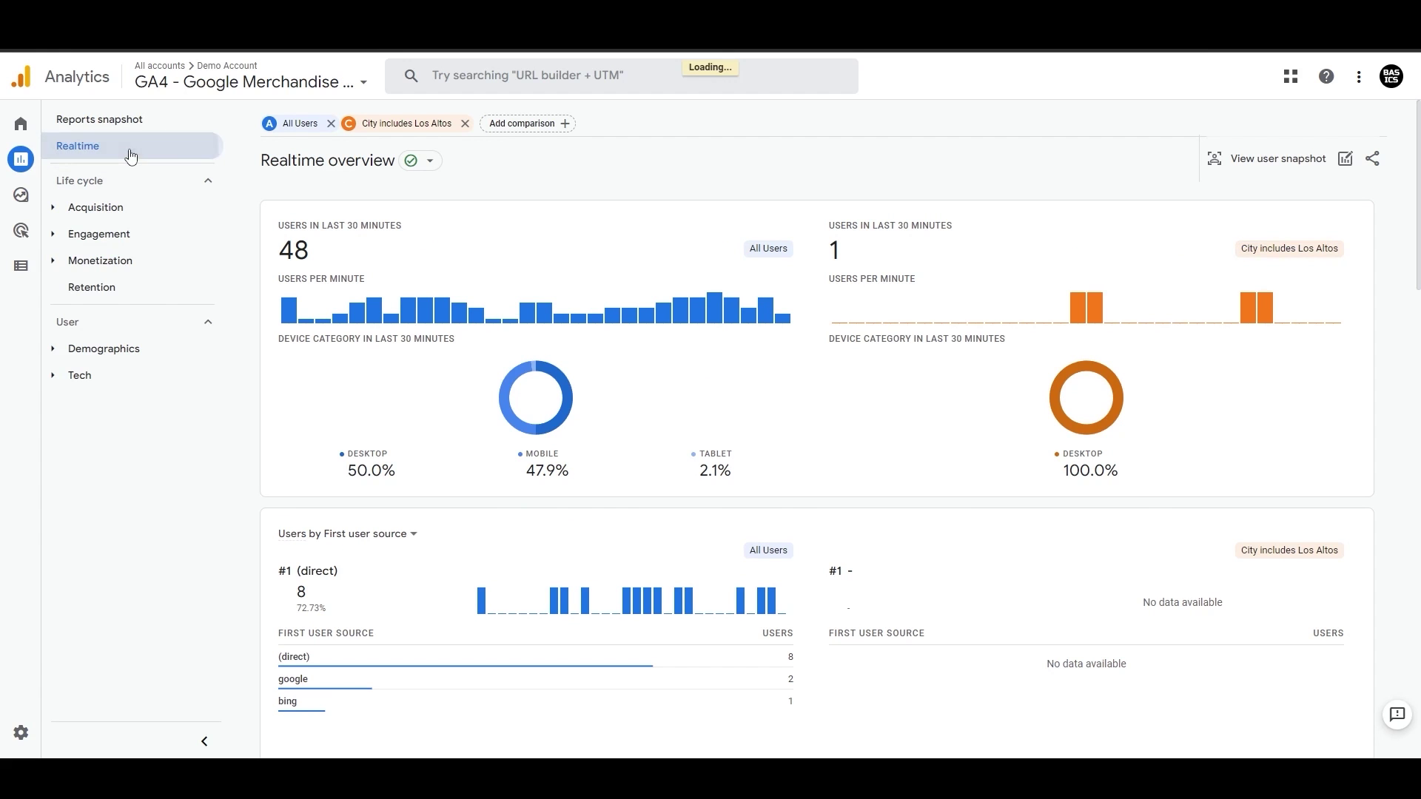
{"action": "scroll", "coordinate": [544, 388], "scroll_direction": "down", "scroll_amount": 3}
{"action": "scroll", "coordinate": [543, 388], "scroll_direction": "down", "scroll_amount": 1}
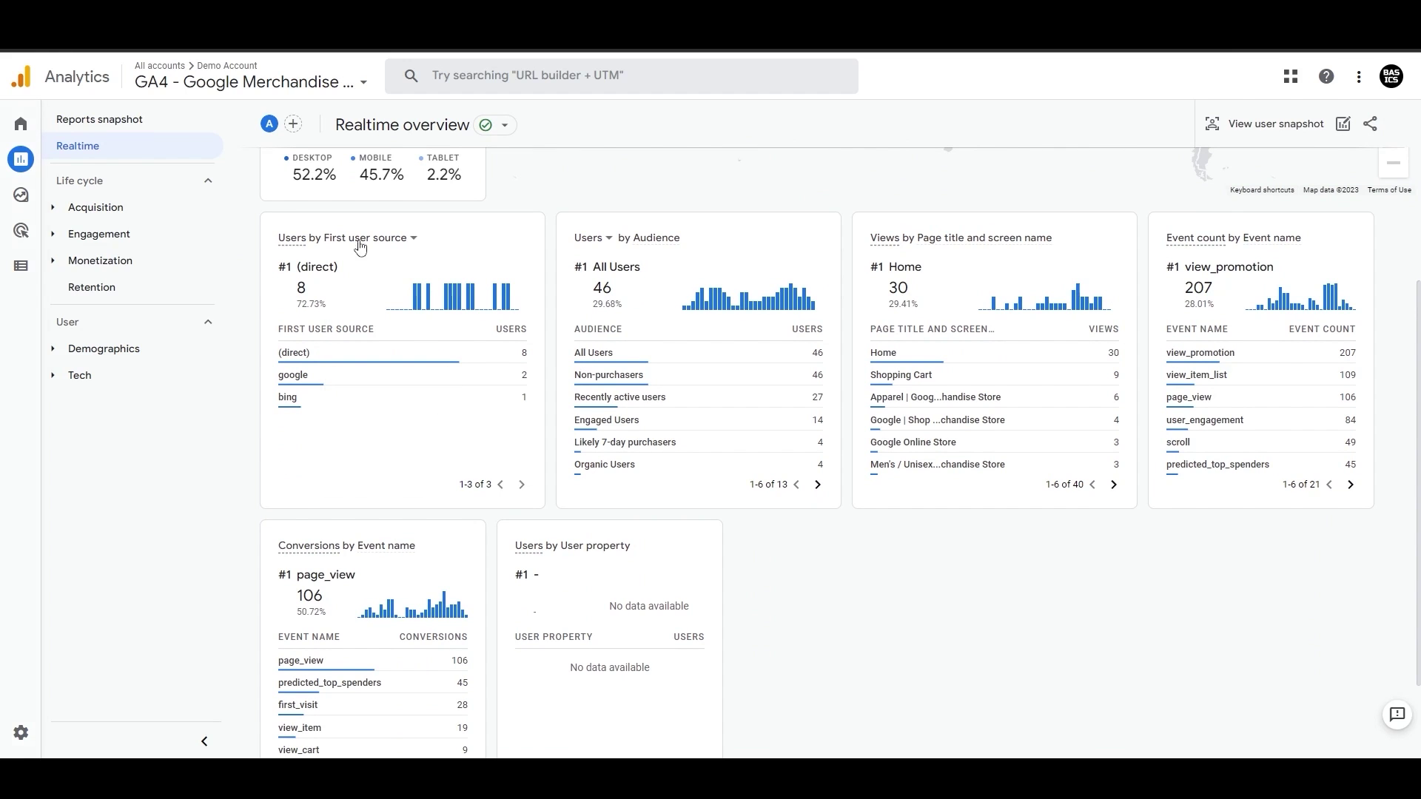
- Look through the user source dimension and Audience Users / New users choices without changing them
{"action": "left_click", "coordinate": [408, 239]}
{"action": "left_click", "coordinate": [674, 244]}
{"action": "left_click", "coordinate": [597, 237]}
{"action": "left_click", "coordinate": [751, 249]}
{"action": "left_click", "coordinate": [598, 240]}
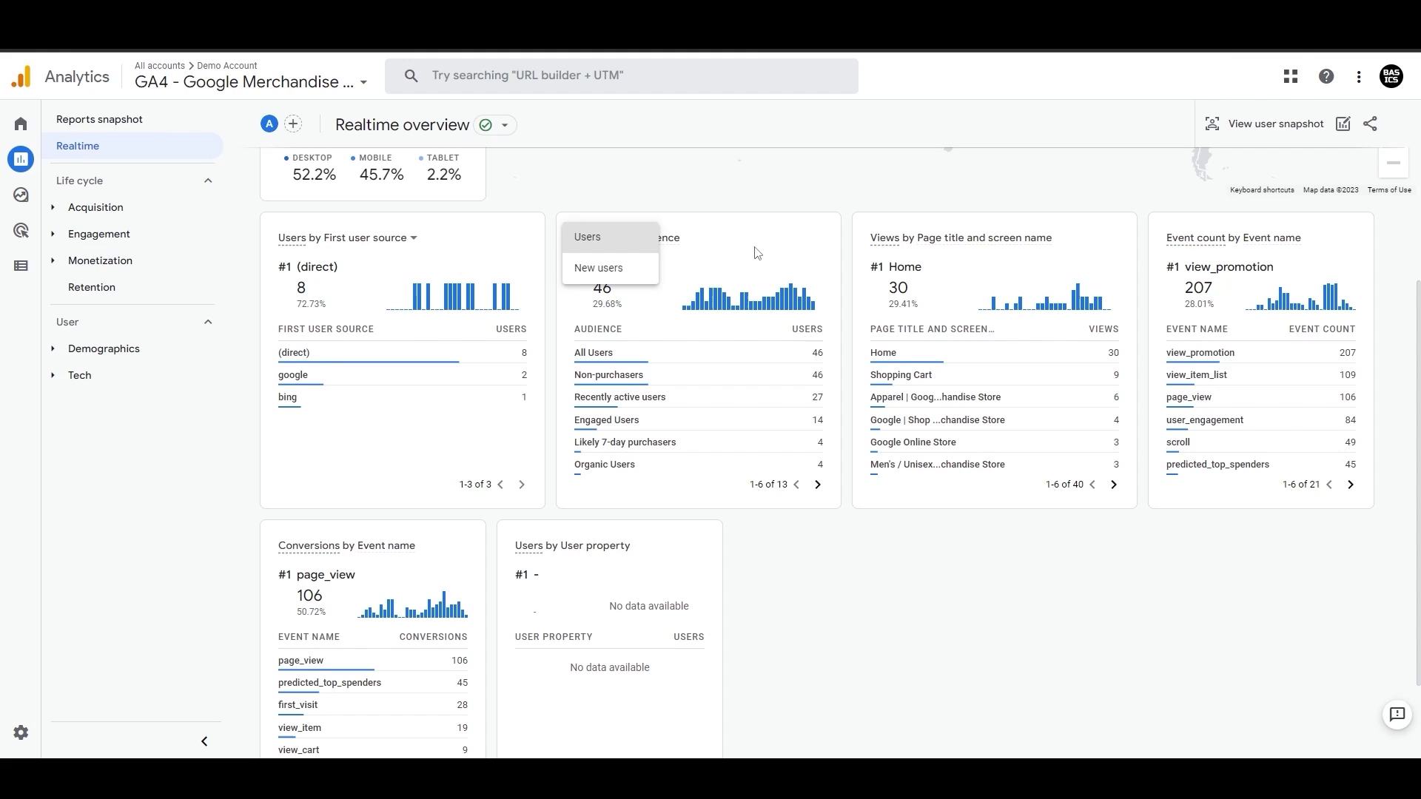
{"action": "left_click", "coordinate": [773, 254]}
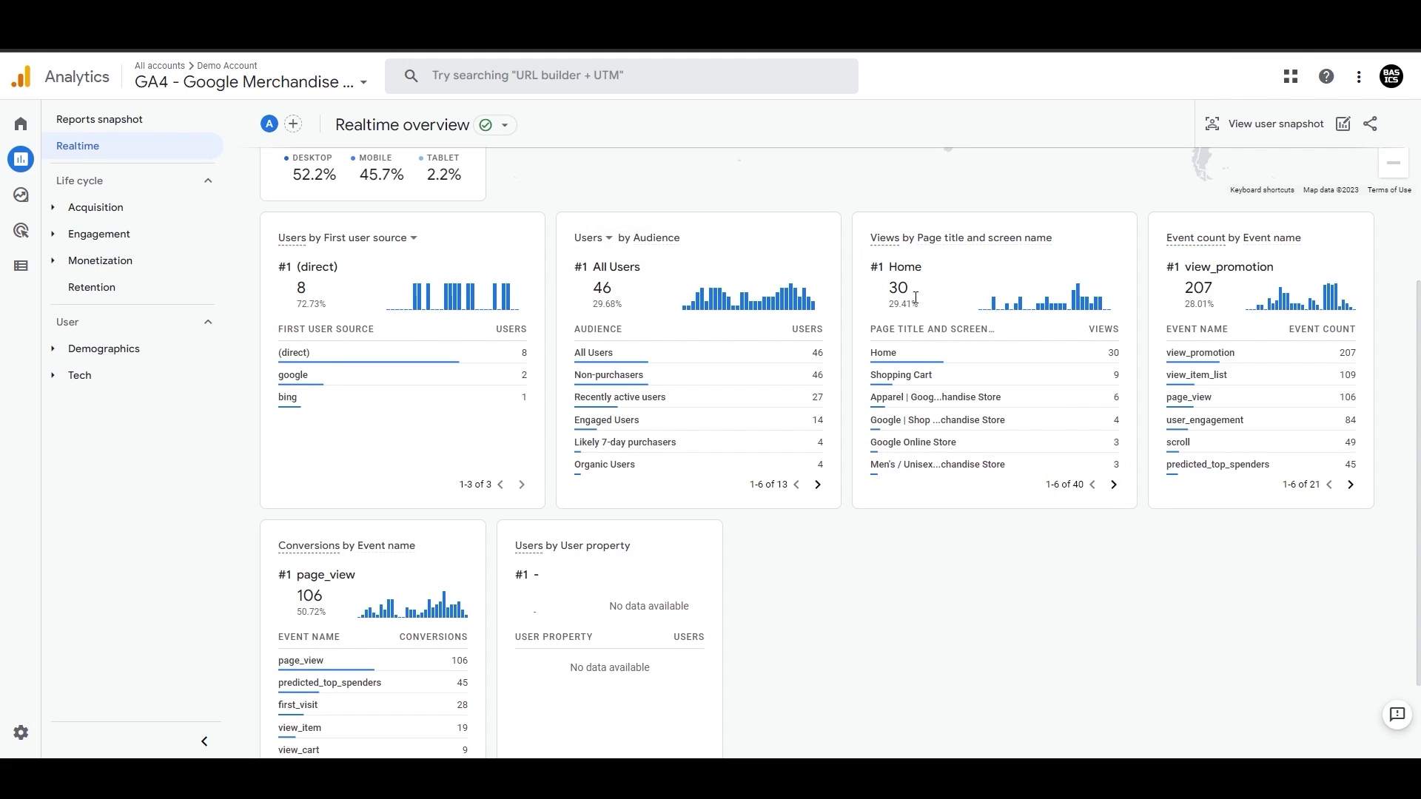
- Highlight the Home page views, Conversions by Event name and Users by User property titles, then return to top
{"action": "double_click", "coordinate": [892, 287]}
{"action": "left_click_drag", "start_coordinate": [892, 287], "coordinate": [922, 268]}
{"action": "left_click", "coordinate": [942, 277]}
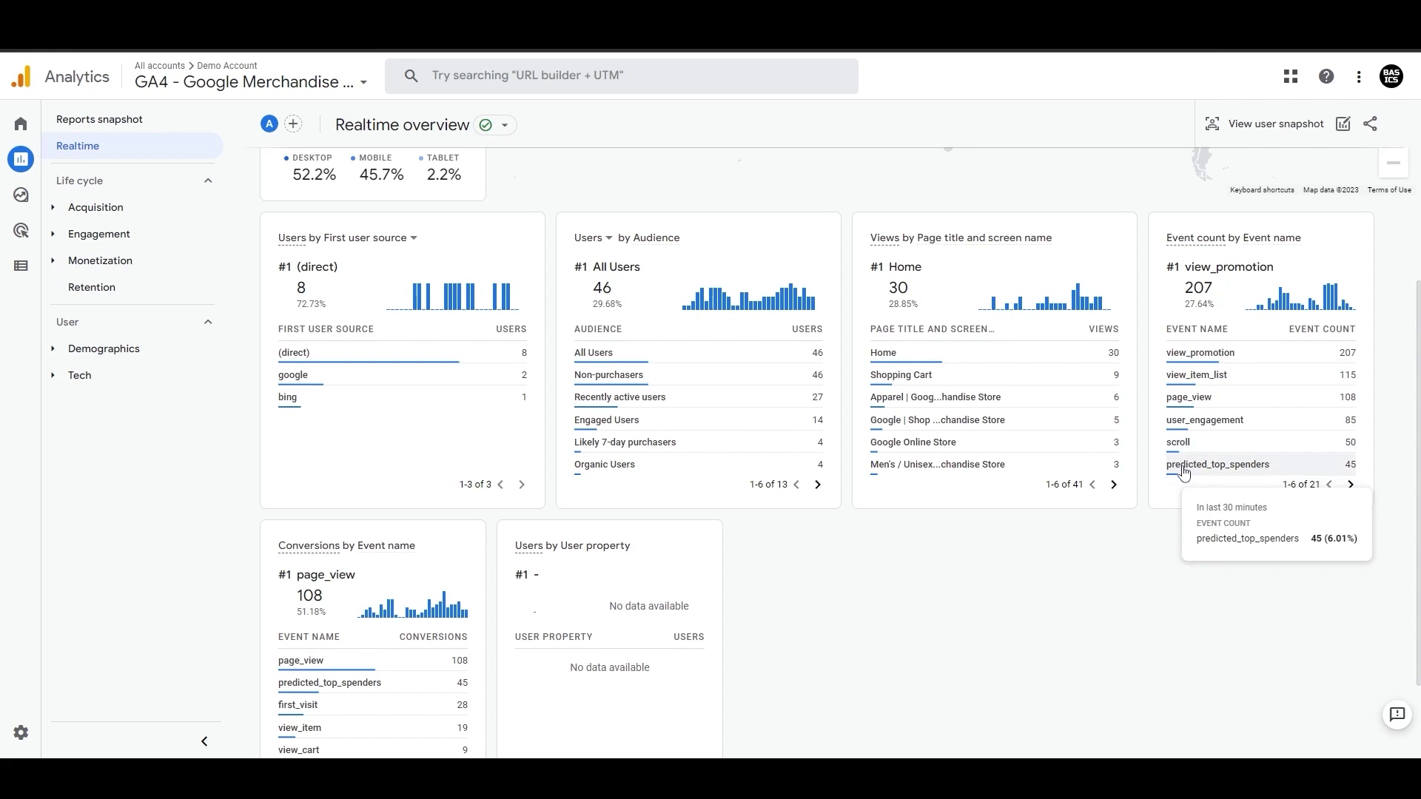
{"action": "scroll", "coordinate": [1184, 489], "scroll_direction": "up", "scroll_amount": 1}
{"action": "scroll", "coordinate": [1110, 585], "scroll_direction": "down", "scroll_amount": 3}
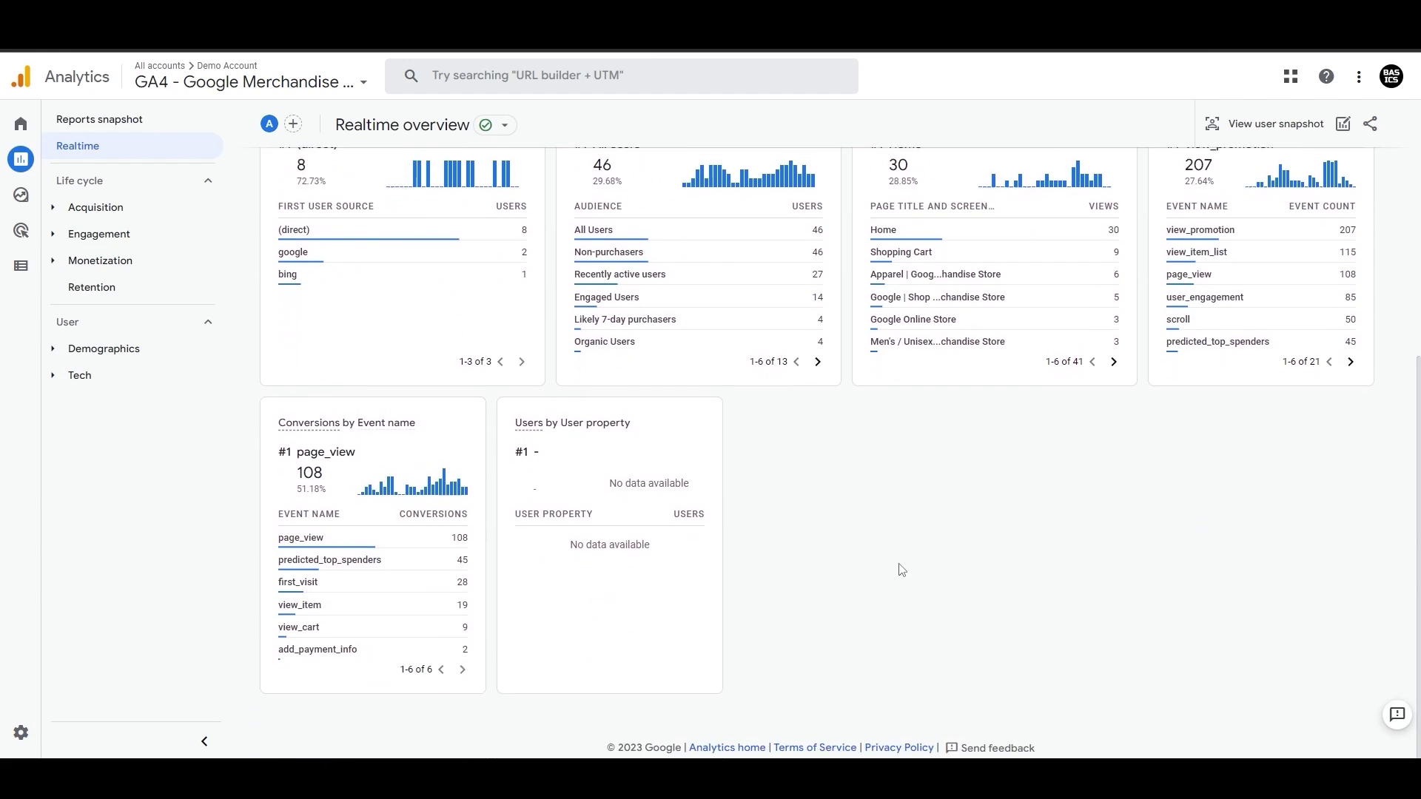
{"action": "left_click_drag", "start_coordinate": [274, 430], "coordinate": [426, 433]}
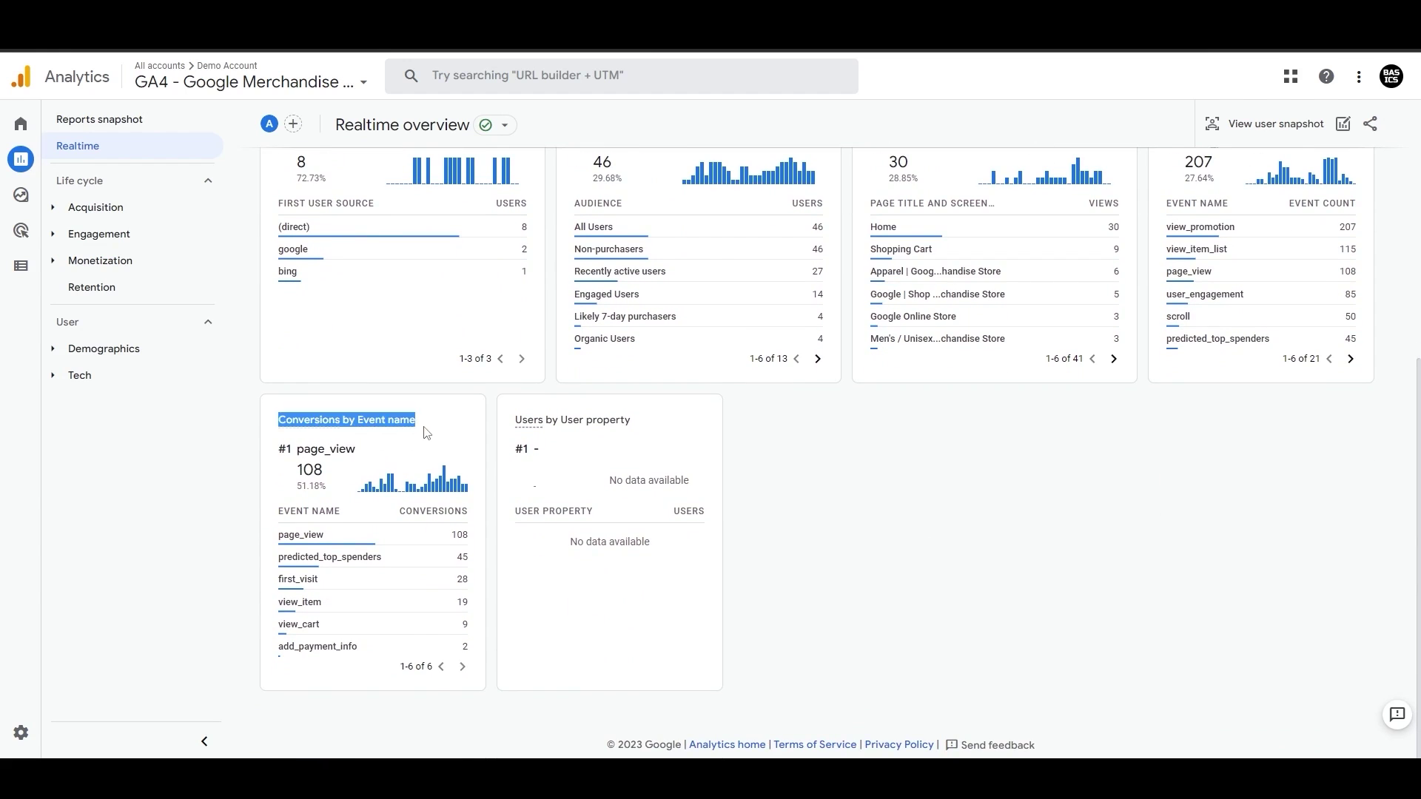
{"action": "left_click", "coordinate": [426, 432]}
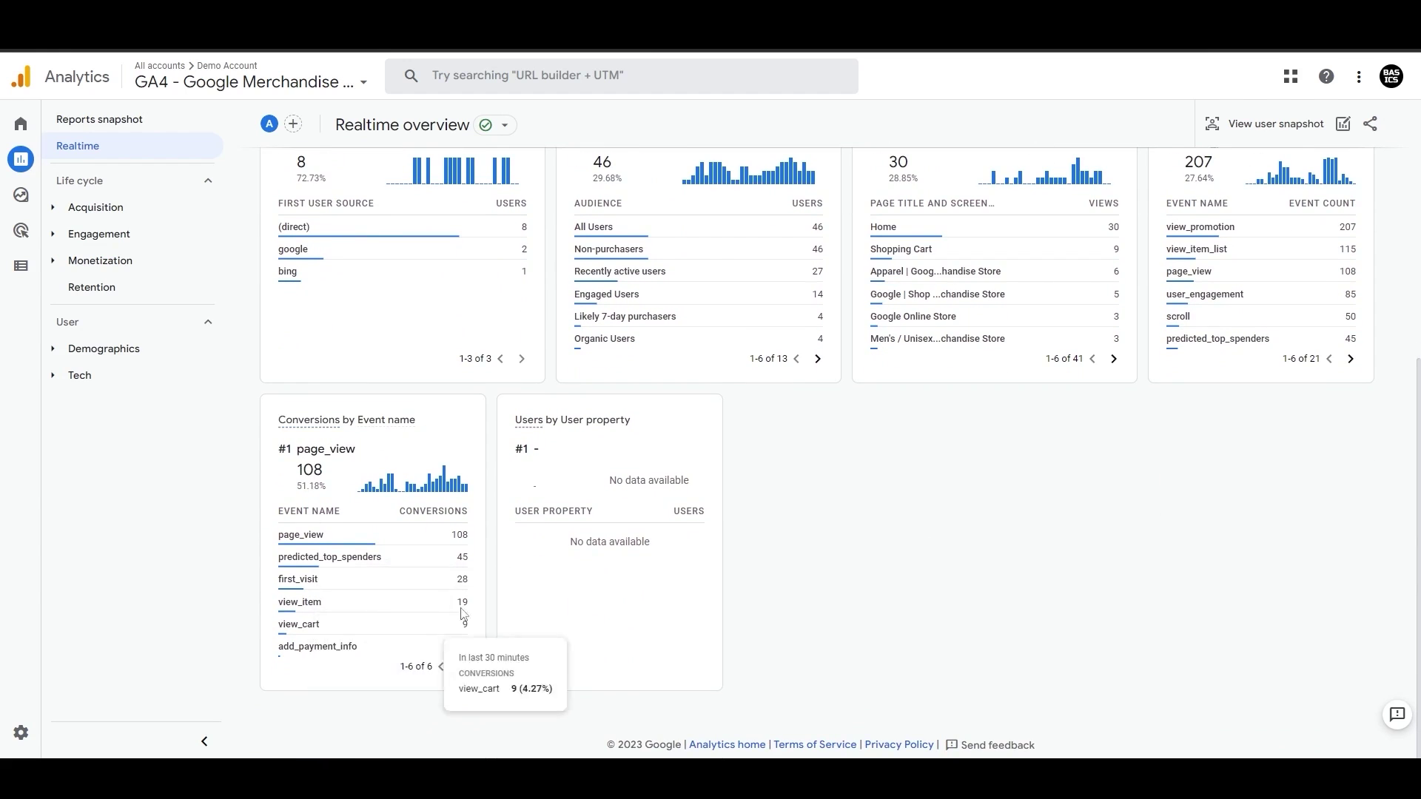
{"action": "left_click_drag", "start_coordinate": [518, 420], "coordinate": [658, 424]}
{"action": "left_click", "coordinate": [659, 425]}
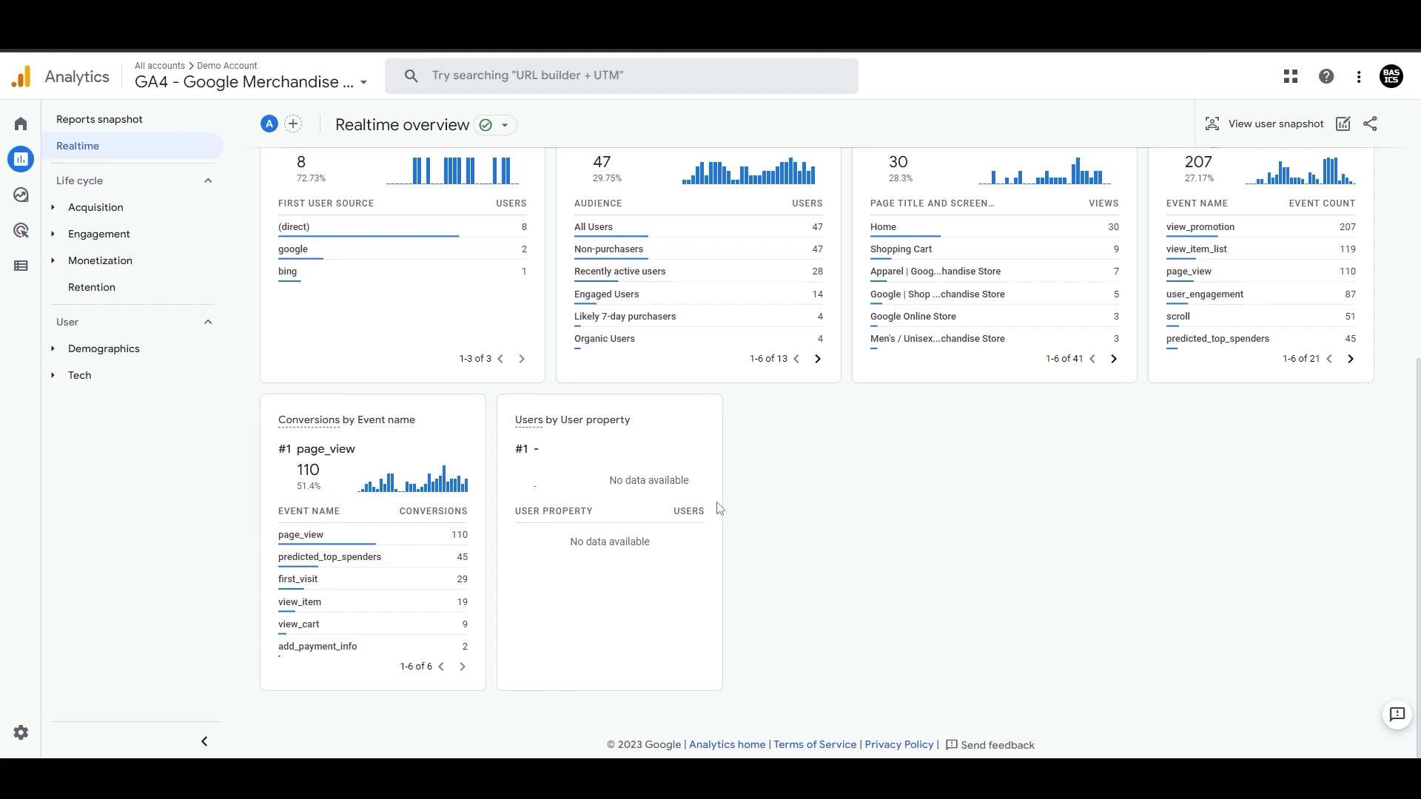
{"action": "scroll", "coordinate": [840, 580], "scroll_direction": "up", "scroll_amount": 5}
{"action": "scroll", "coordinate": [877, 577], "scroll_direction": "up", "scroll_amount": 2}
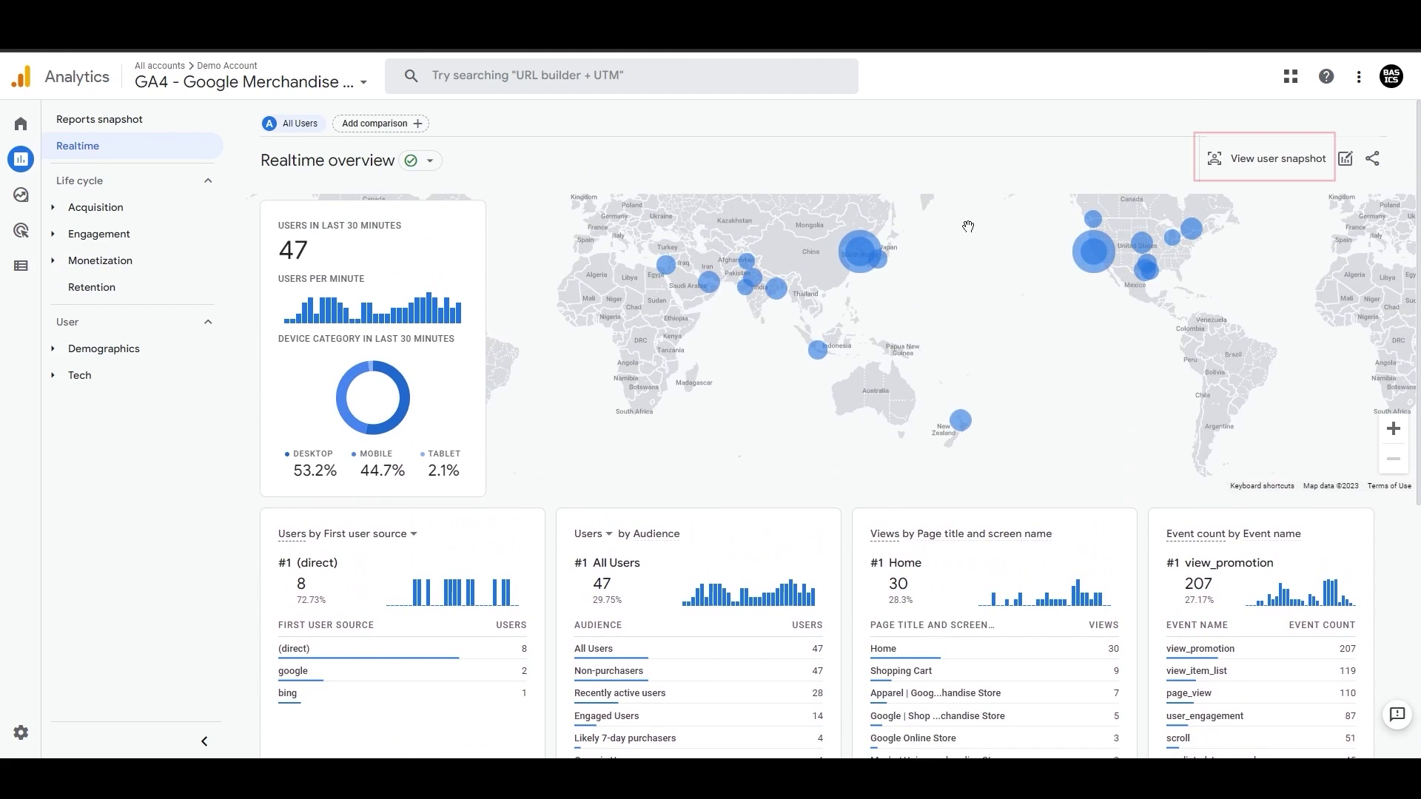
- Open a live user's snapshot and scroll down its event timeline
{"action": "left_click", "coordinate": [1274, 172]}
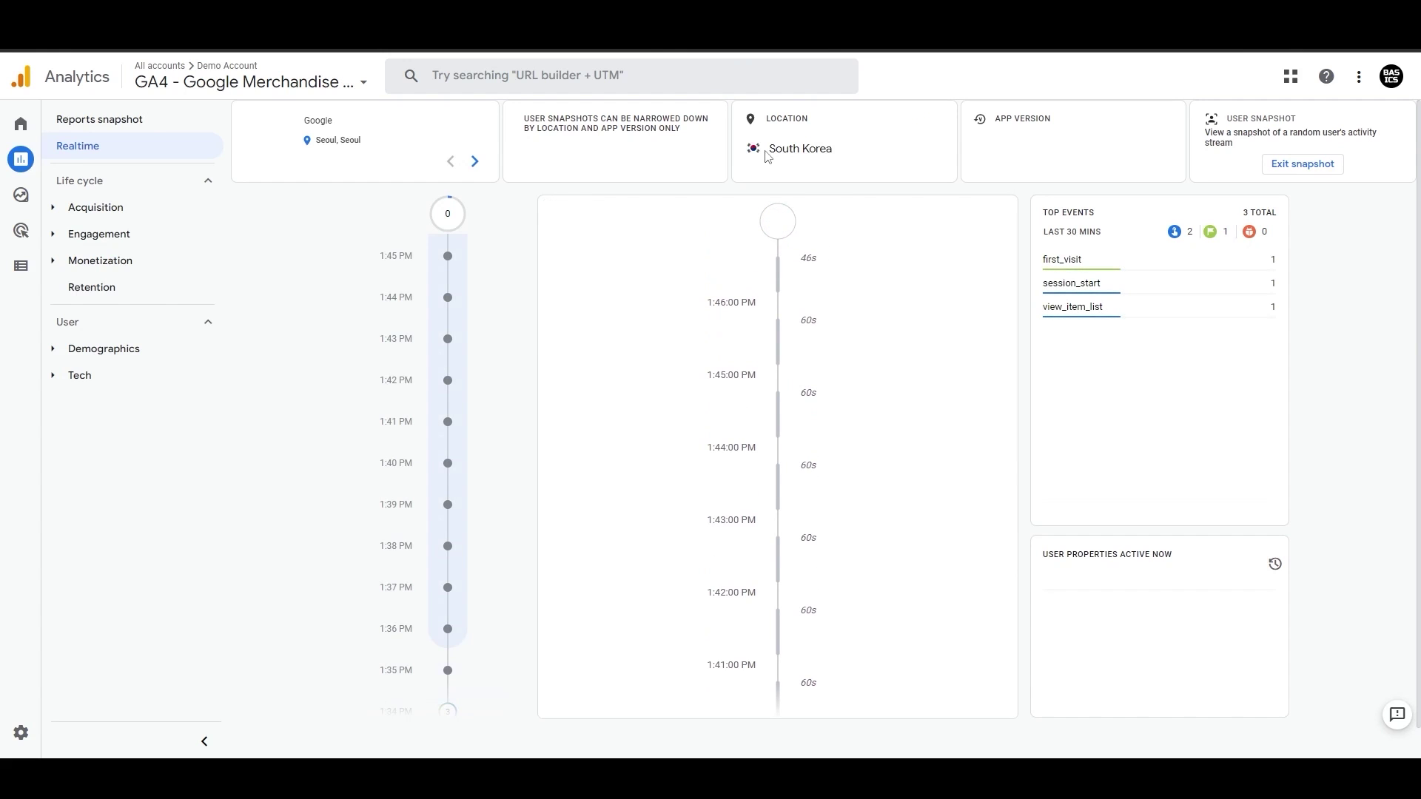
{"action": "triple_click", "coordinate": [998, 118]}
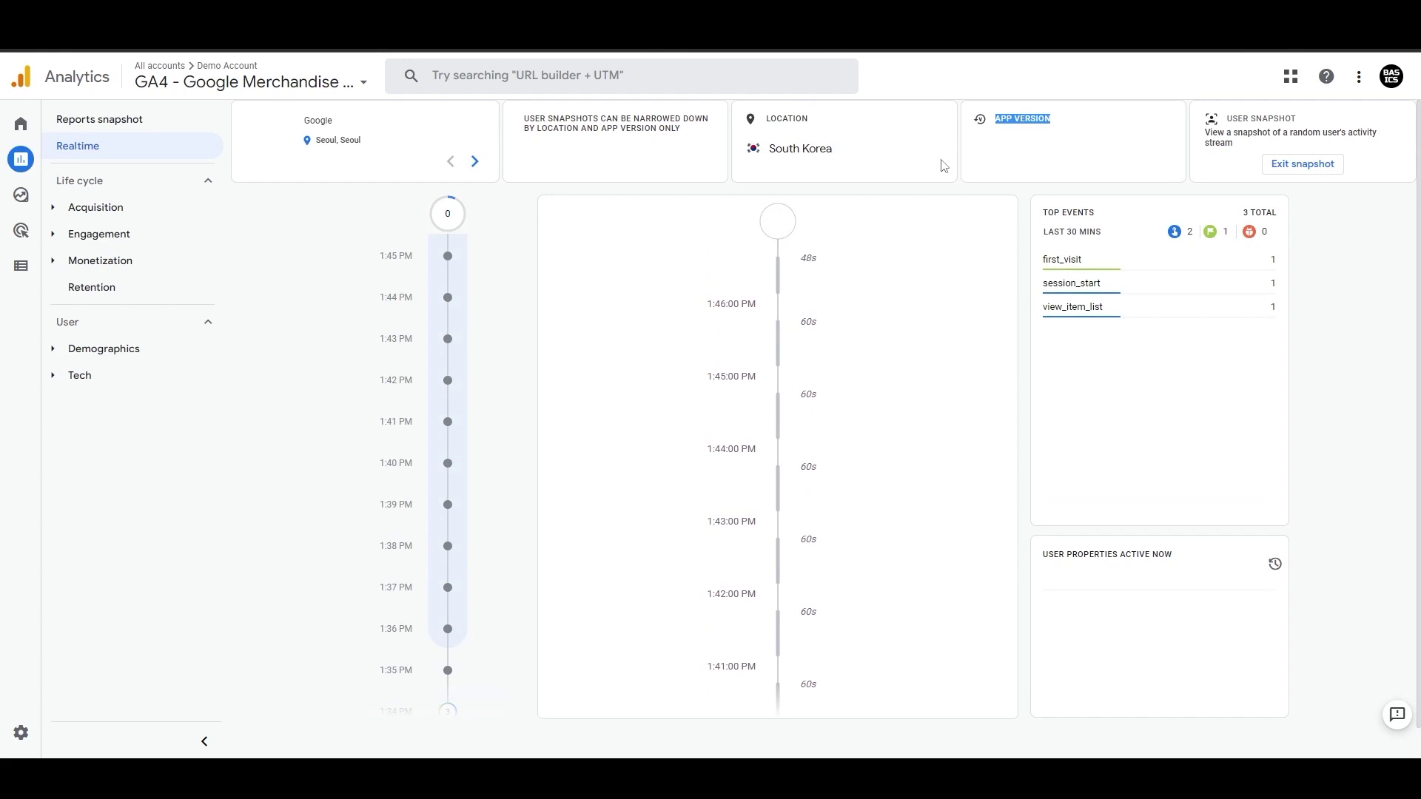
{"action": "scroll", "coordinate": [811, 473], "scroll_direction": "down", "scroll_amount": 7}
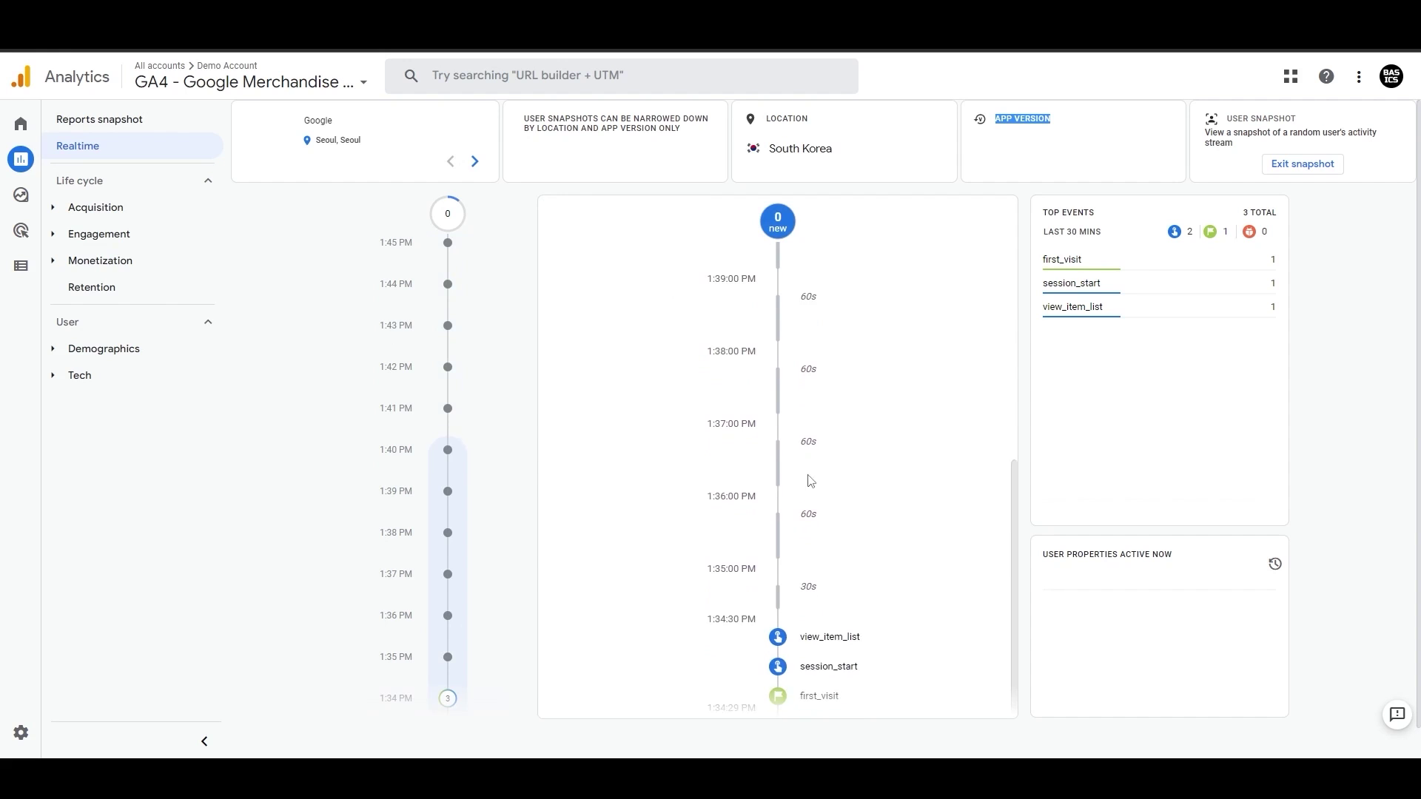
- Inspect the view_item_list event's parameters and user properties, then exit the snapshot
{"action": "left_click", "coordinate": [805, 637]}
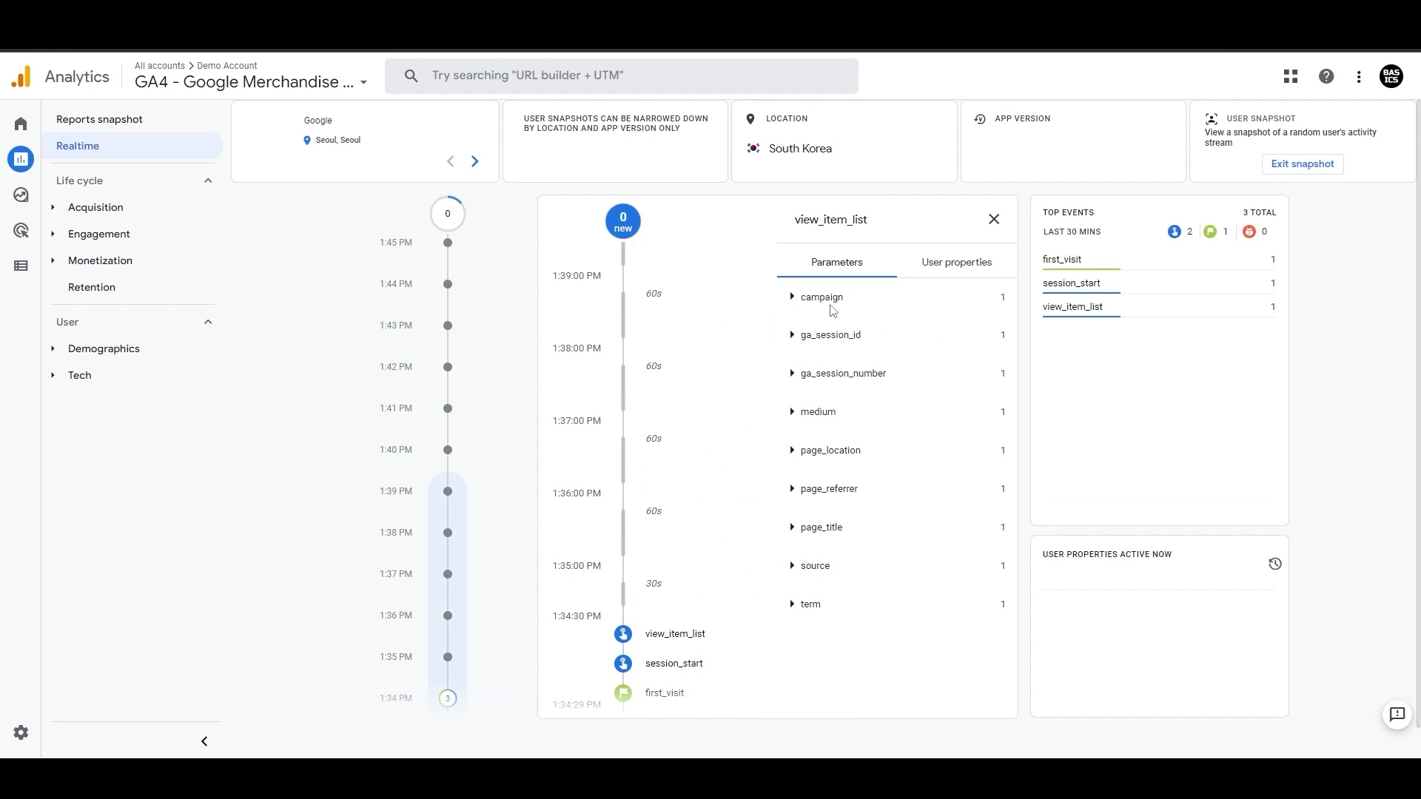
{"action": "left_click", "coordinate": [795, 342]}
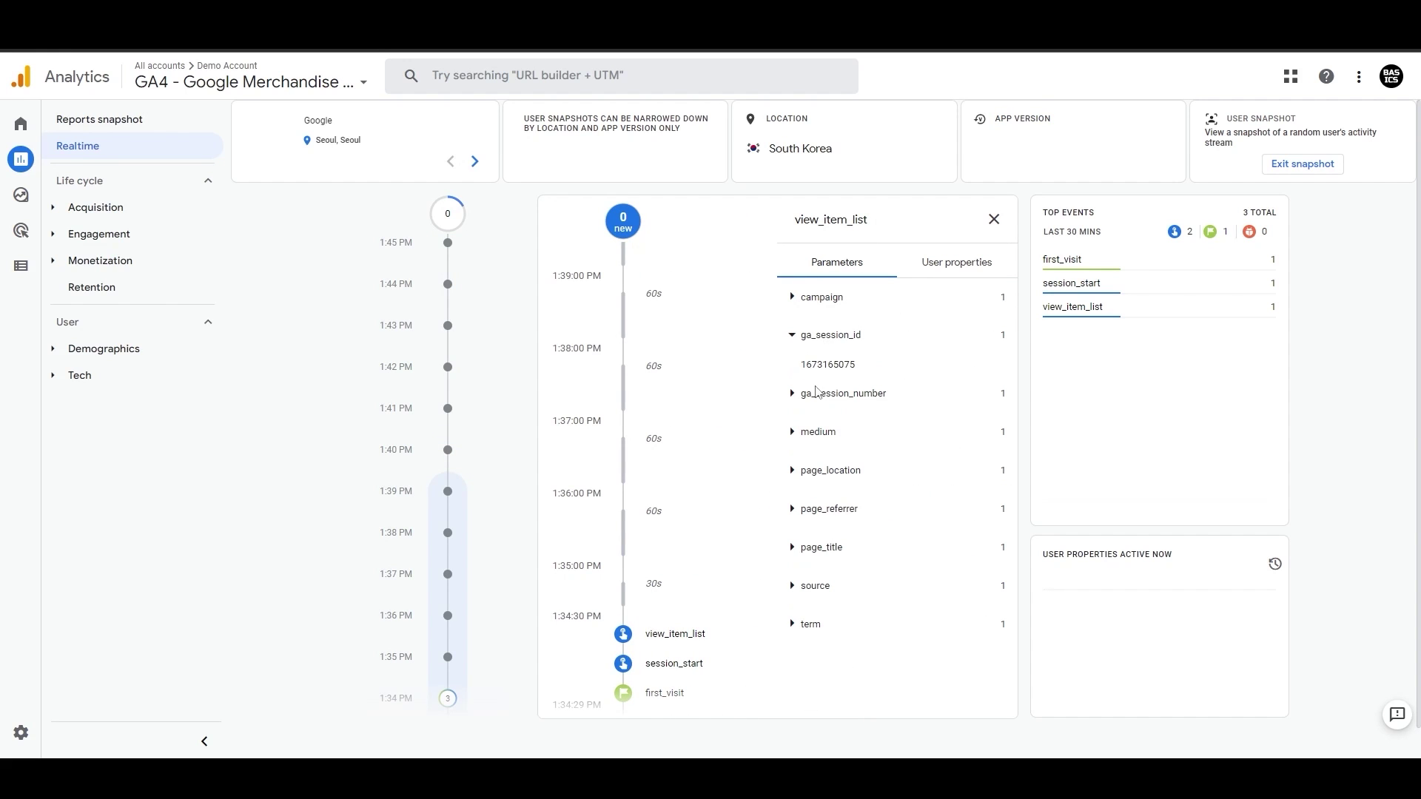
{"action": "left_click", "coordinate": [800, 473]}
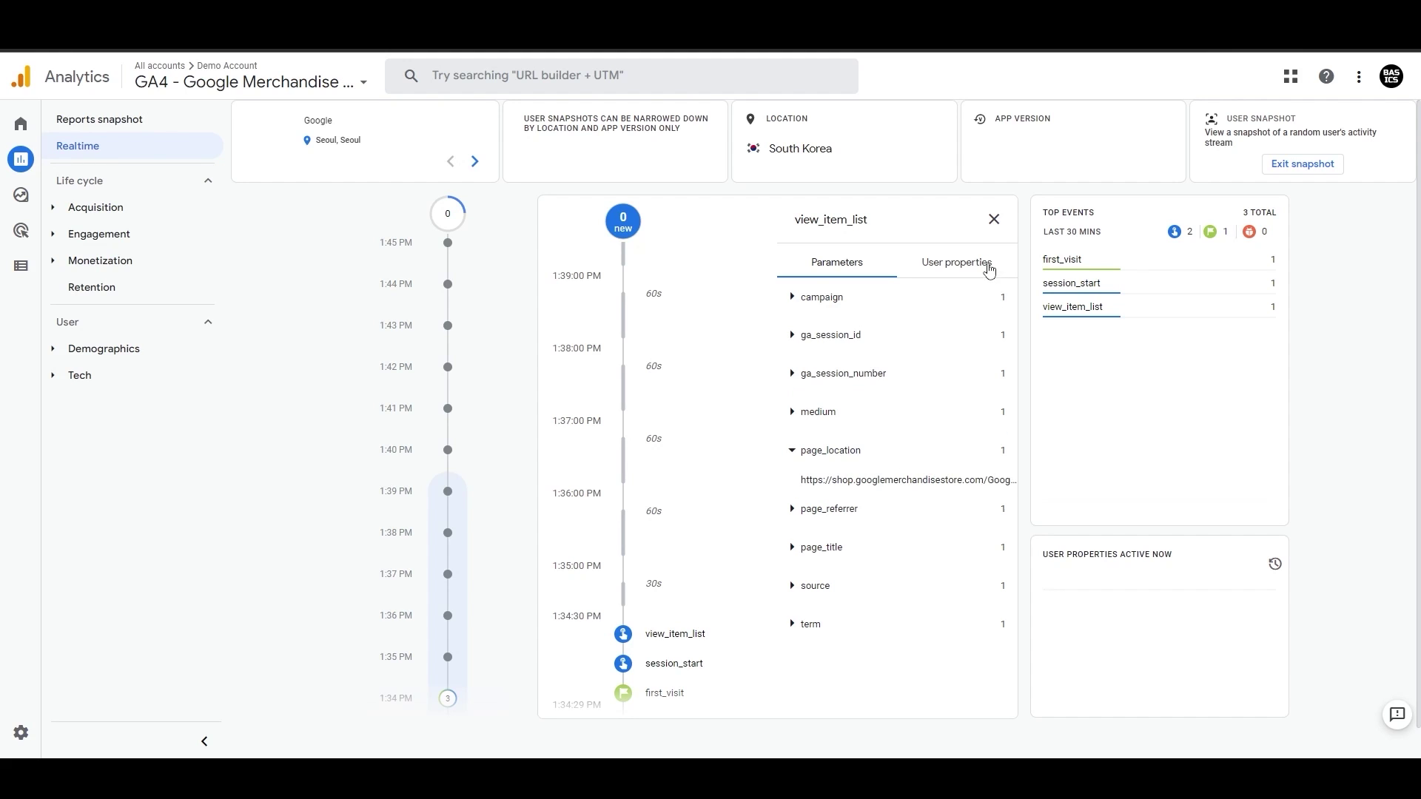
{"action": "left_click", "coordinate": [988, 270]}
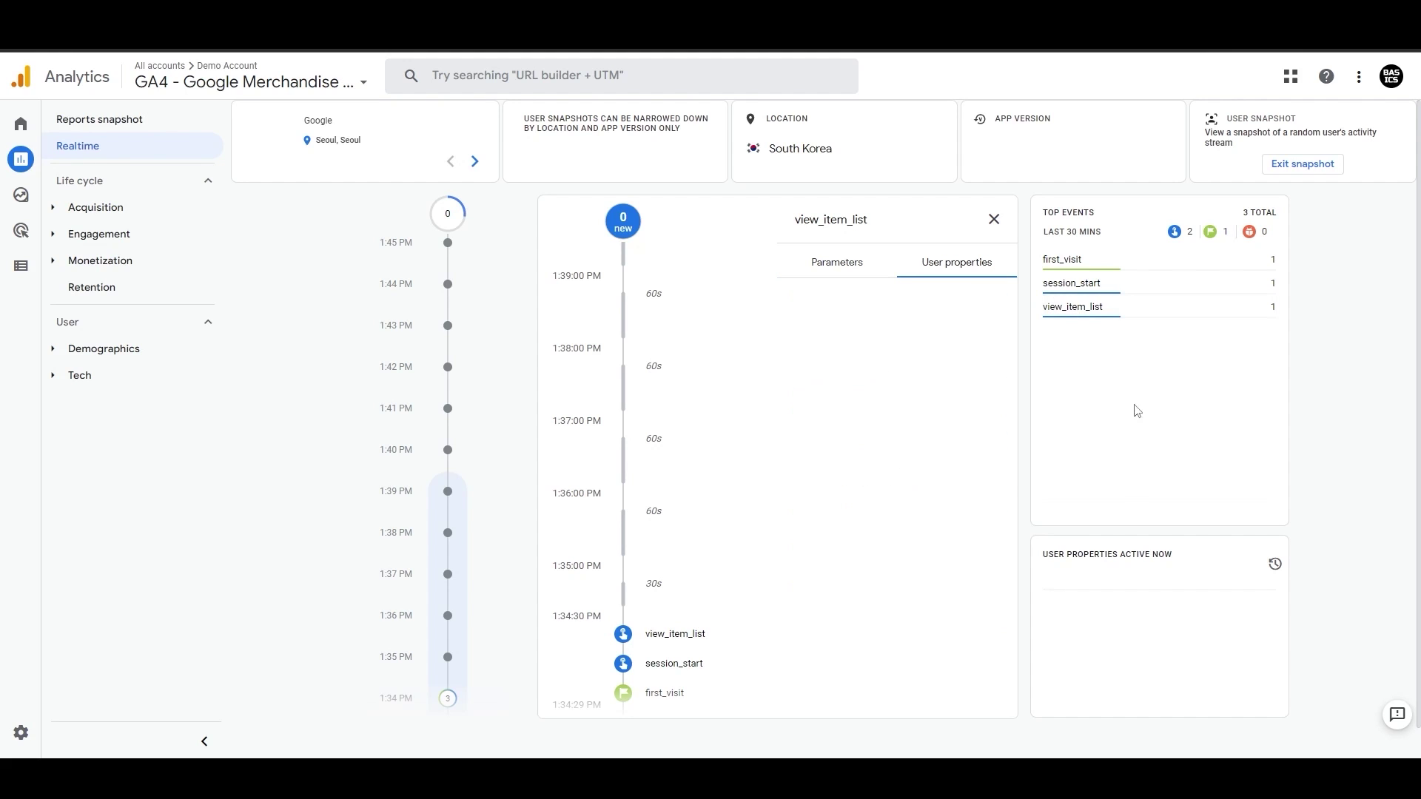
{"action": "left_click", "coordinate": [836, 280]}
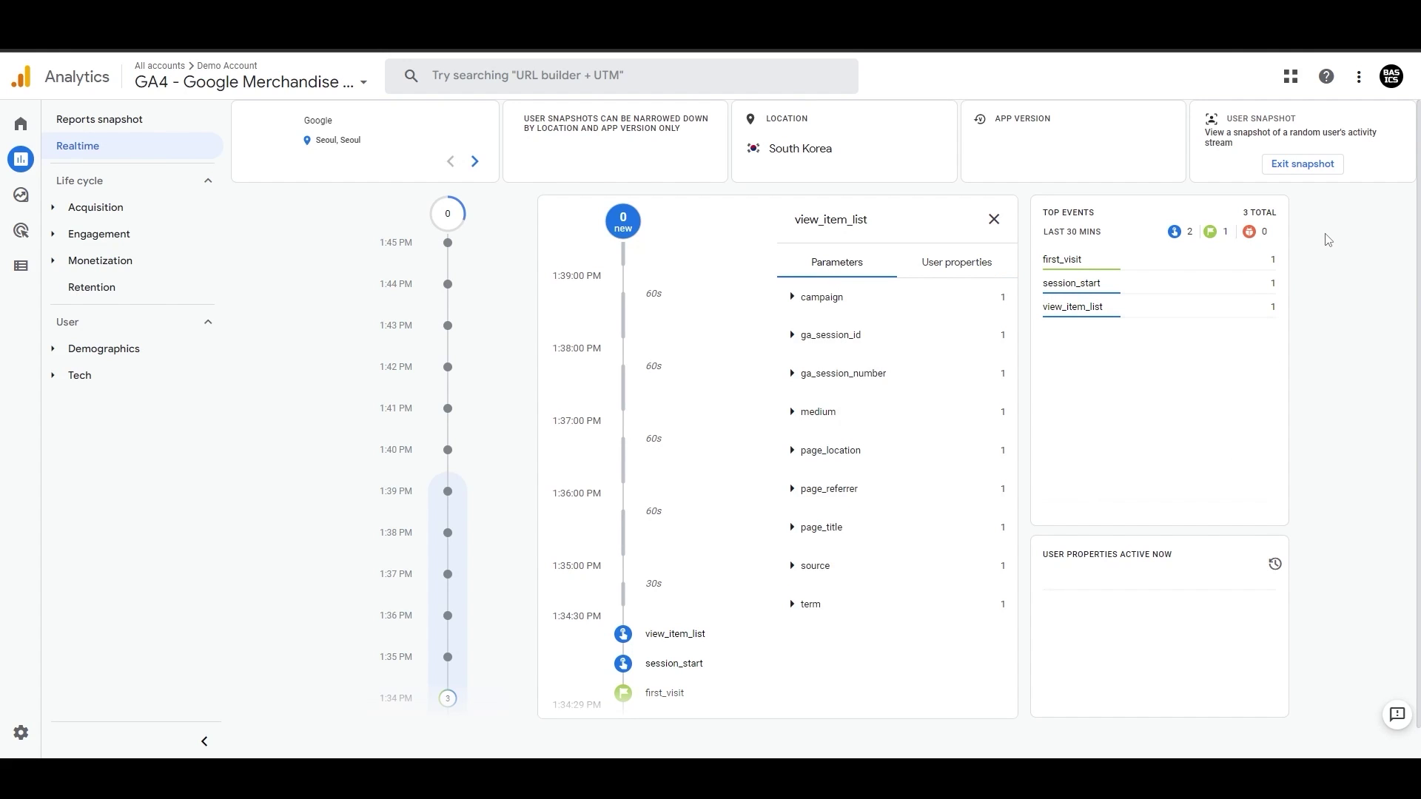
{"action": "left_click", "coordinate": [1320, 169]}
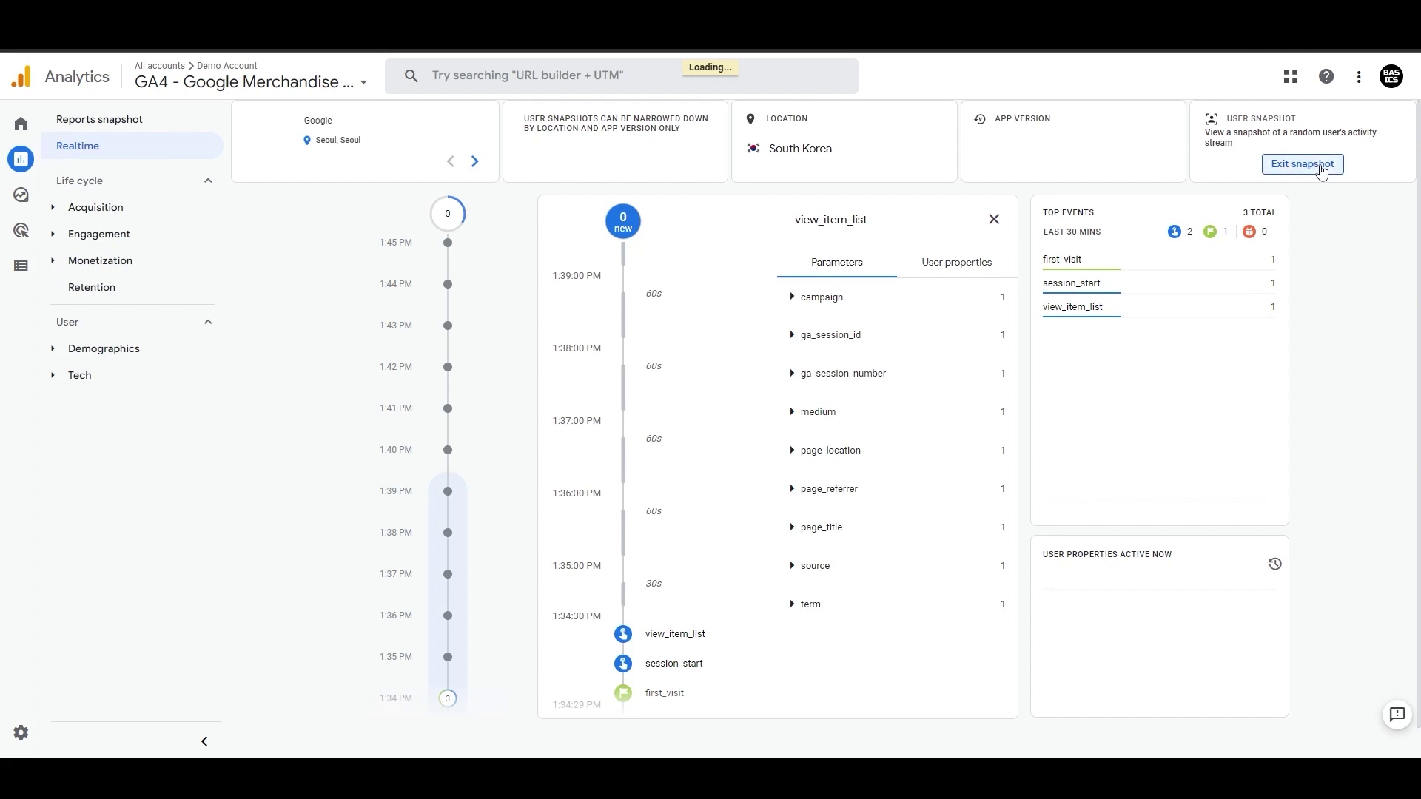